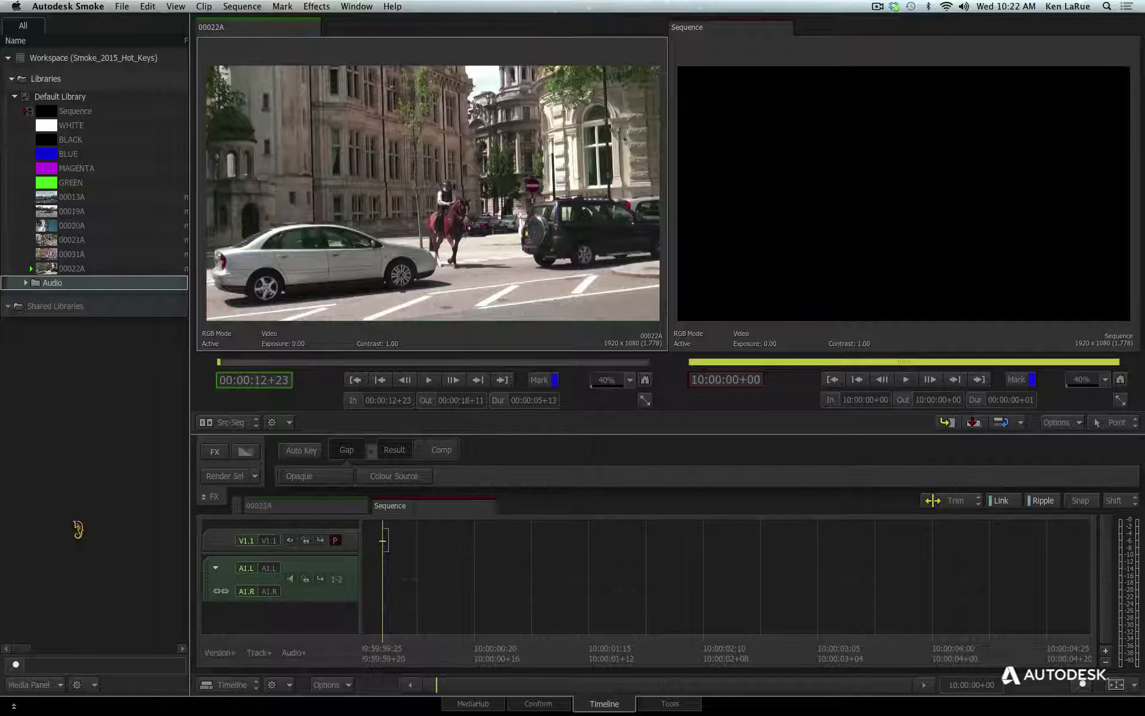
View the display options available for the Media Panel and dismiss them.
key(ctrl+s)
click(34, 684)
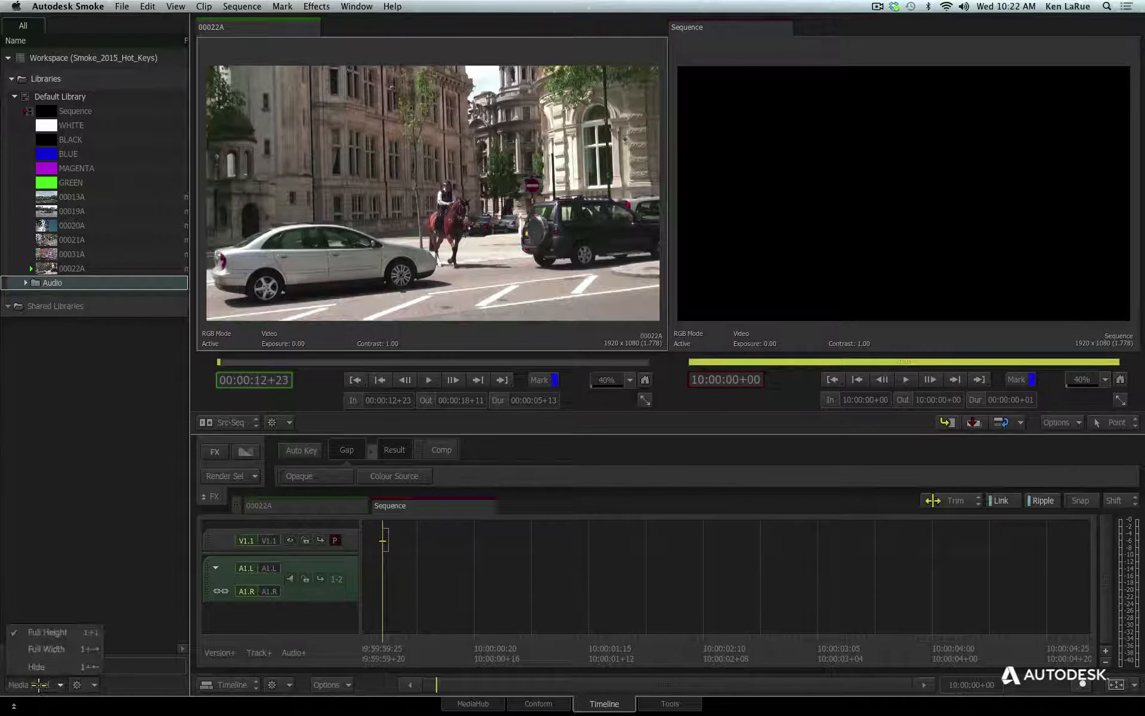
click(52, 484)
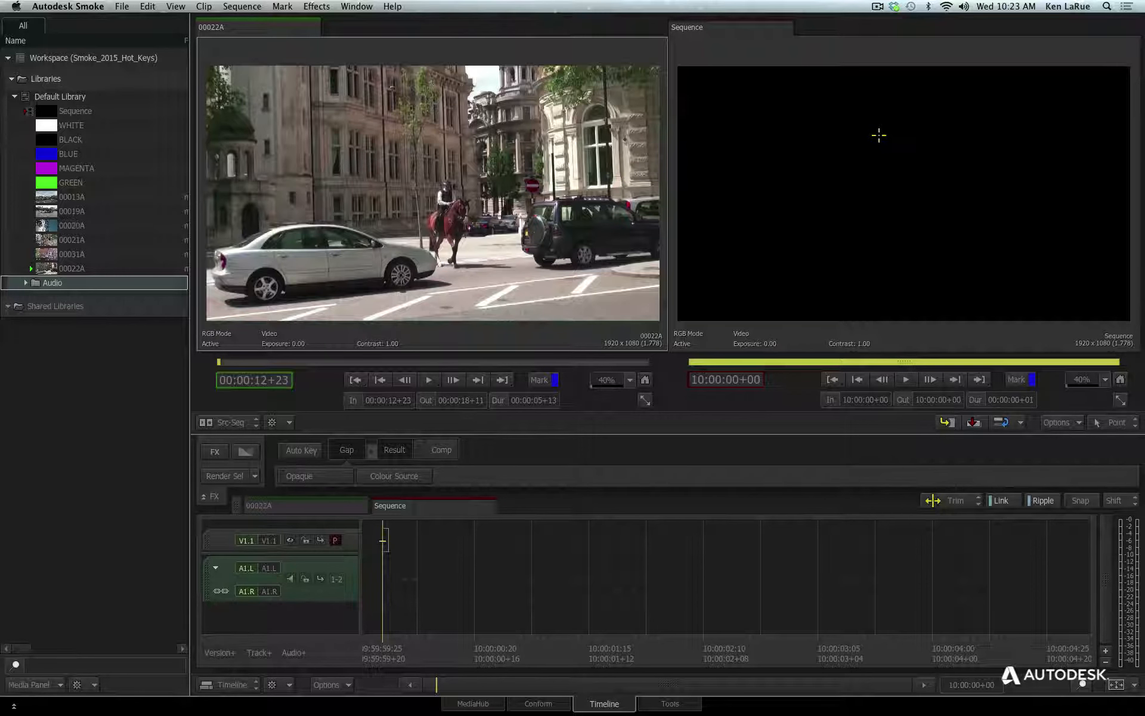
Switch the Media Panel to the opposite side of the workspace and back, repeating the toggle several times.
key(Up)
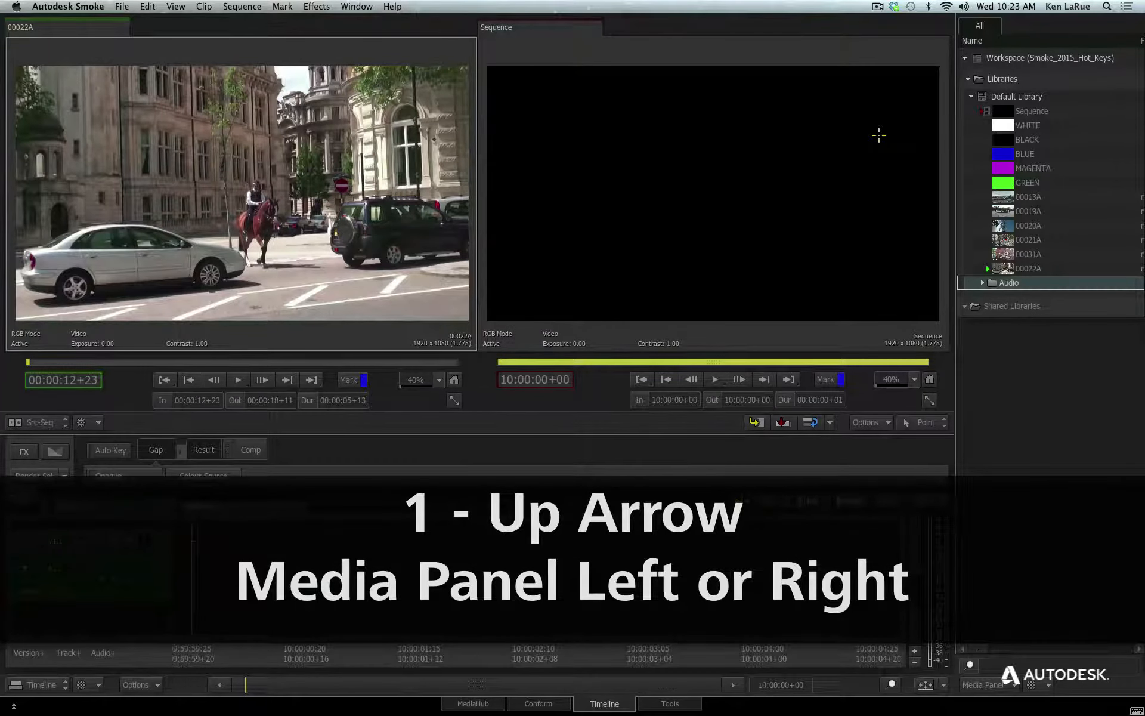
key(Up)
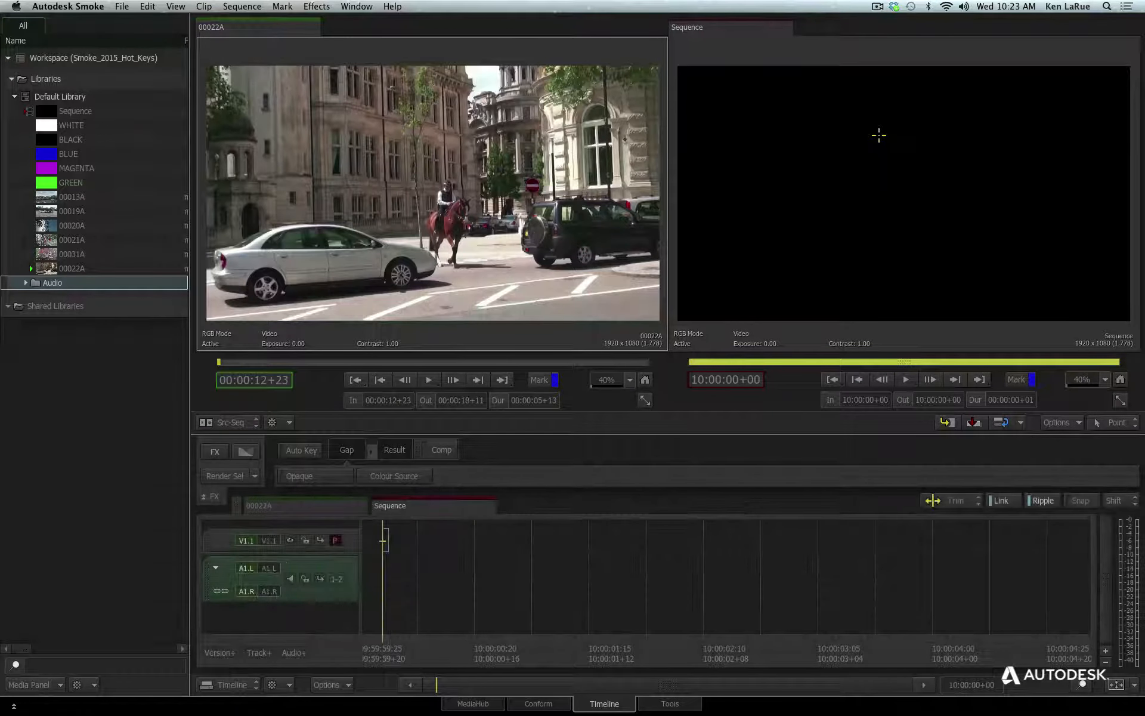
key(Up)
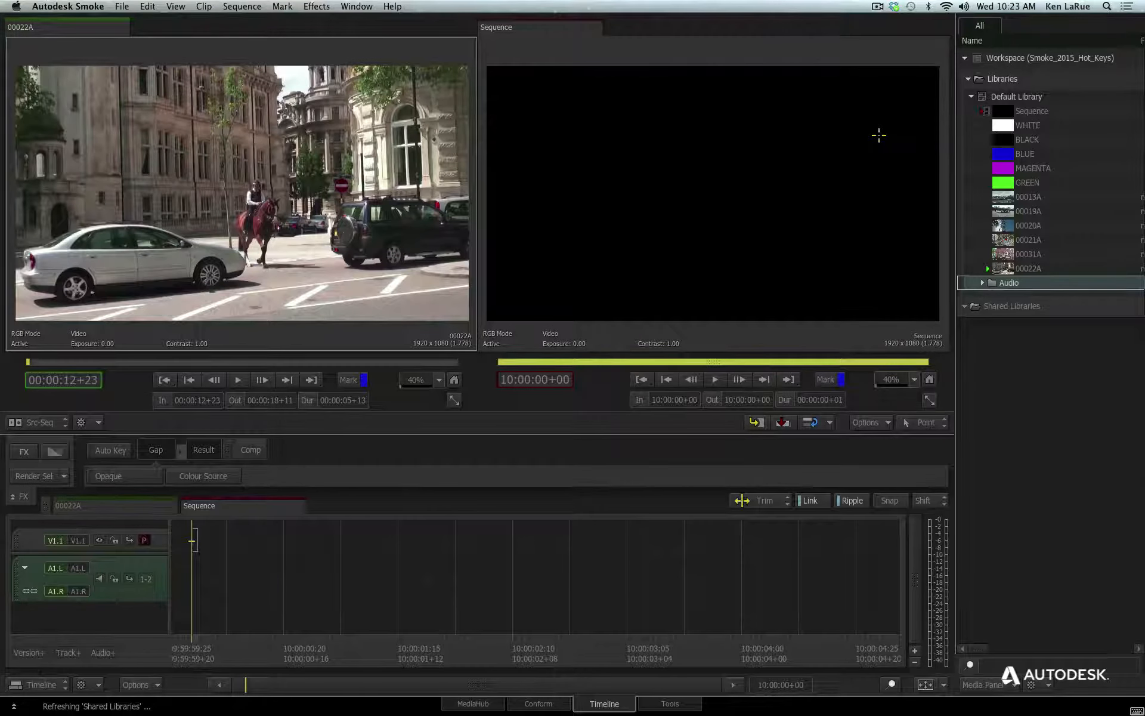
key(Up)
key(Up)
key(Up)
key(Up)
key(Up)
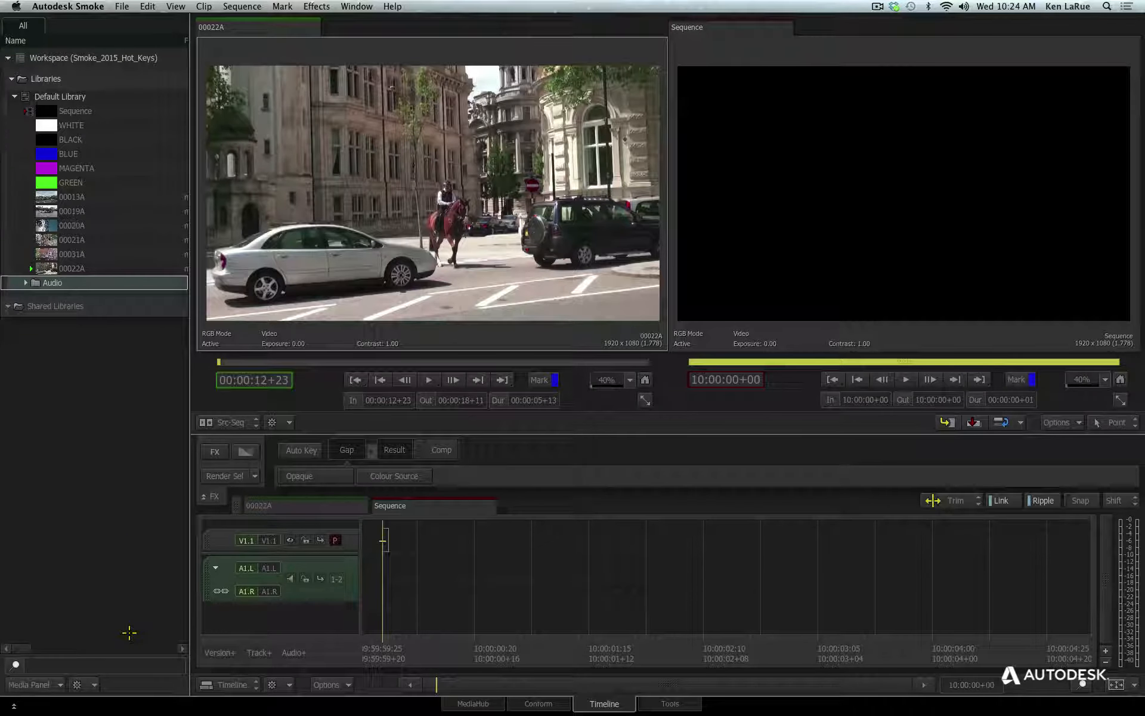
Toggle the Media Panel's full-height display several times, leaving it at partial height above the timeline.
key(Down)
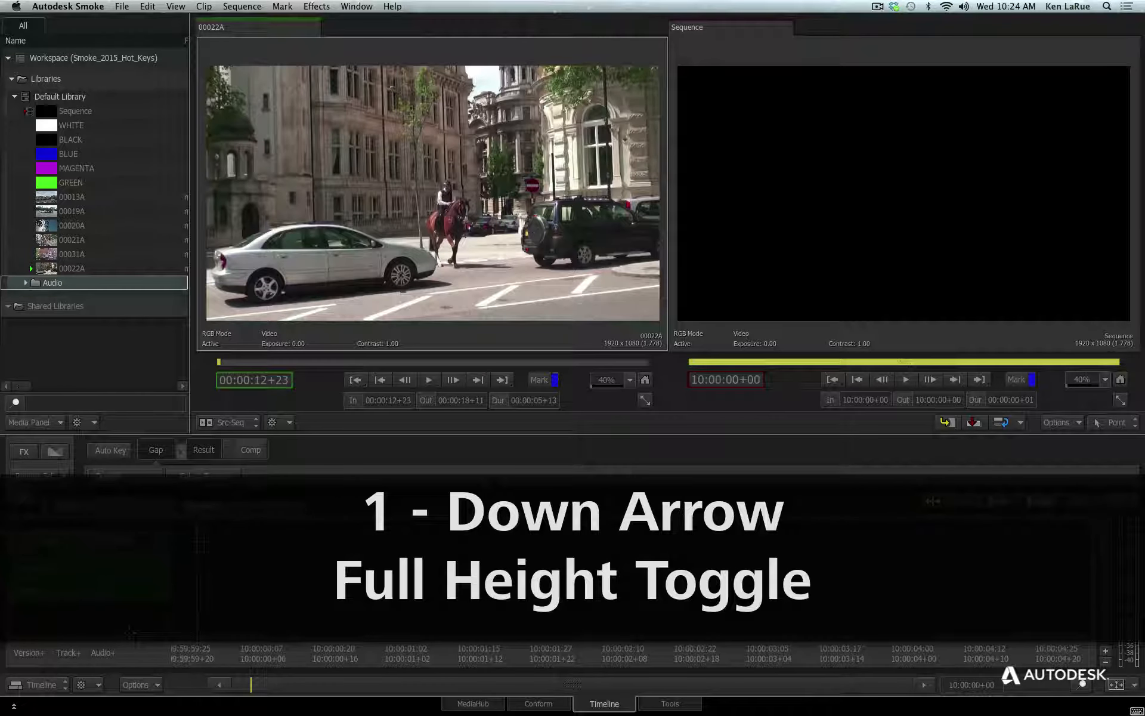
key(Down)
key(Down)
key(Down)
key(Down)
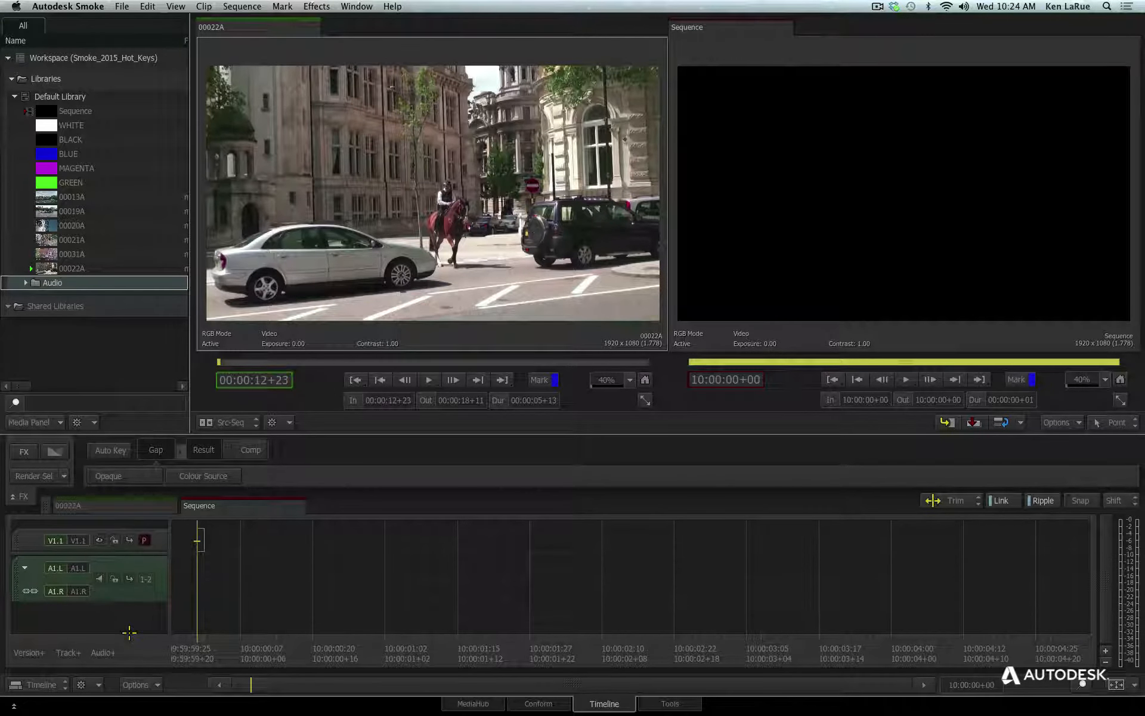
key(Down)
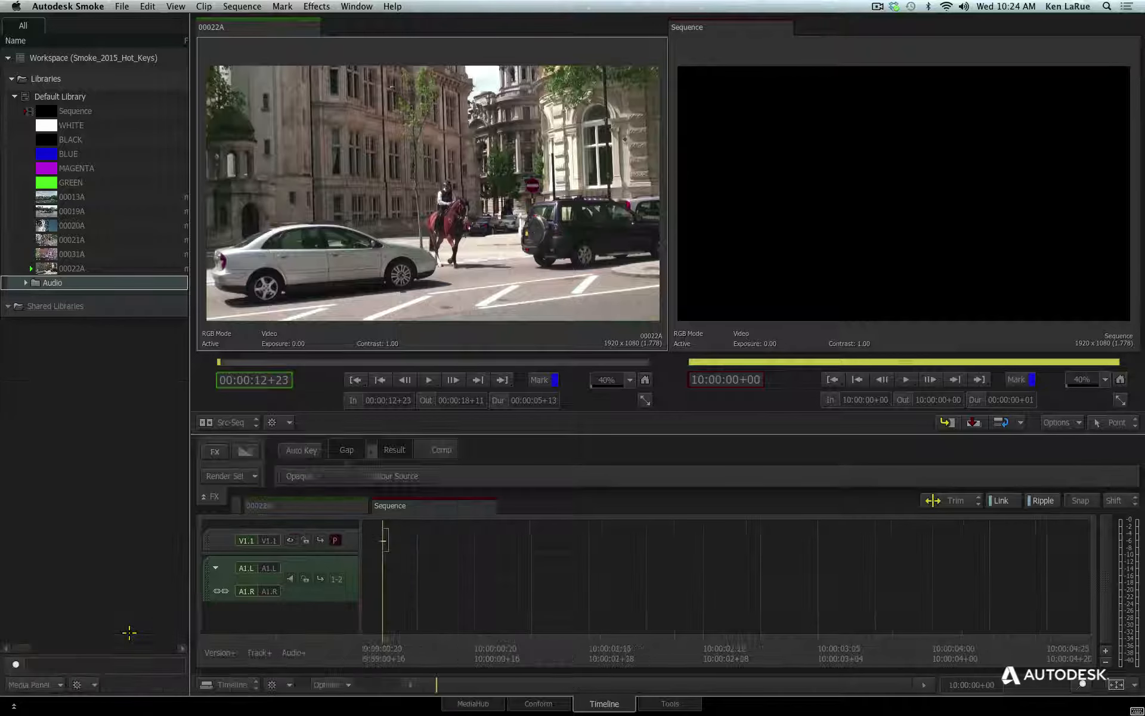
key(Down)
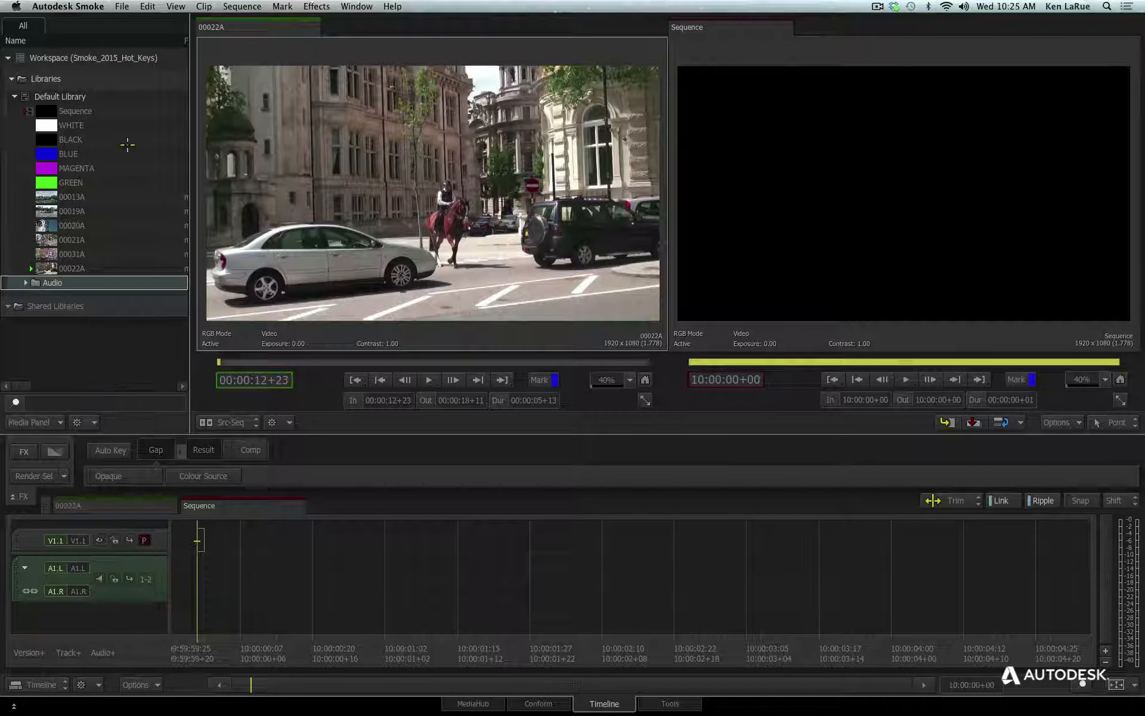
Widen the Media Panel to expose the File Format and Cached columns, and toggle the panel to full width.
drag(188, 79, 304, 84)
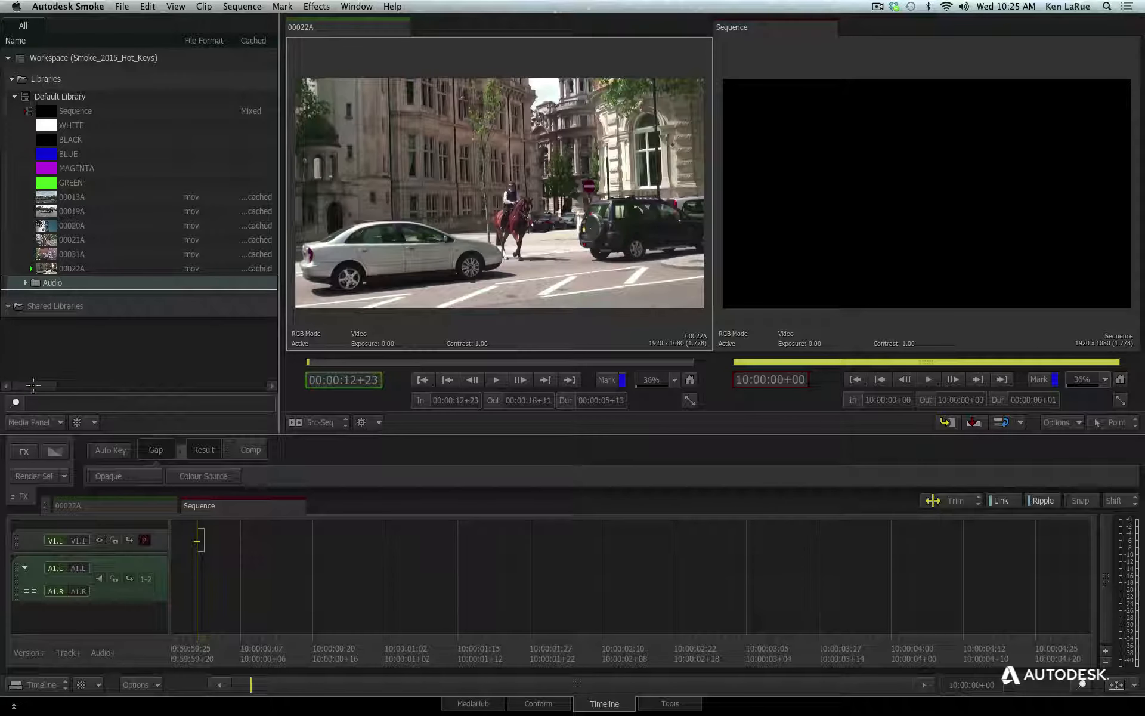
mouse_move(32, 384)
mouse_down()
mouse_move(234, 388)
mouse_move(33, 388)
mouse_up()
key(ctrl+grave)
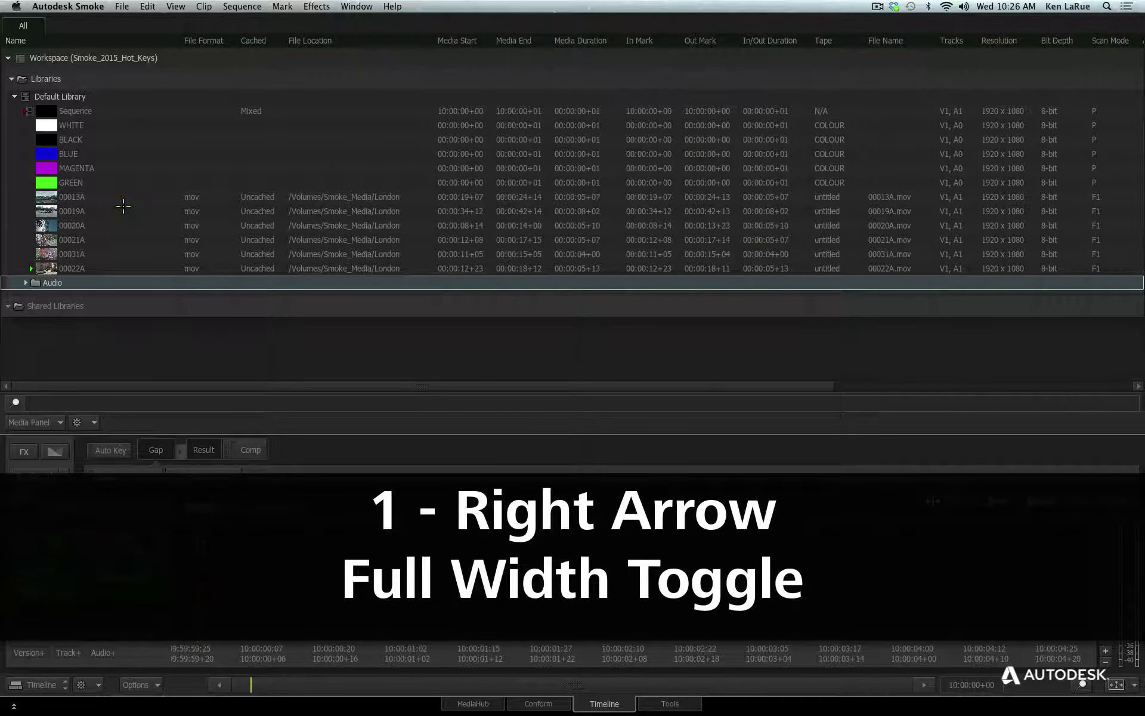
key(Right)
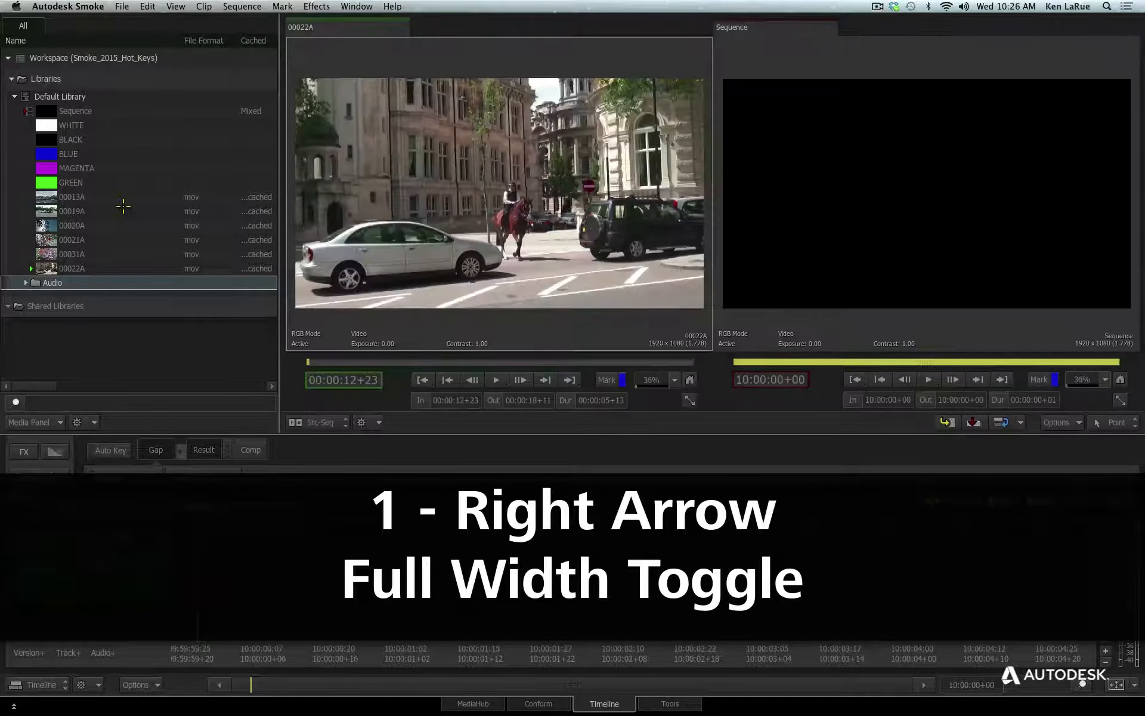
key(Right)
key(Right)
key(Right)
key(Right)
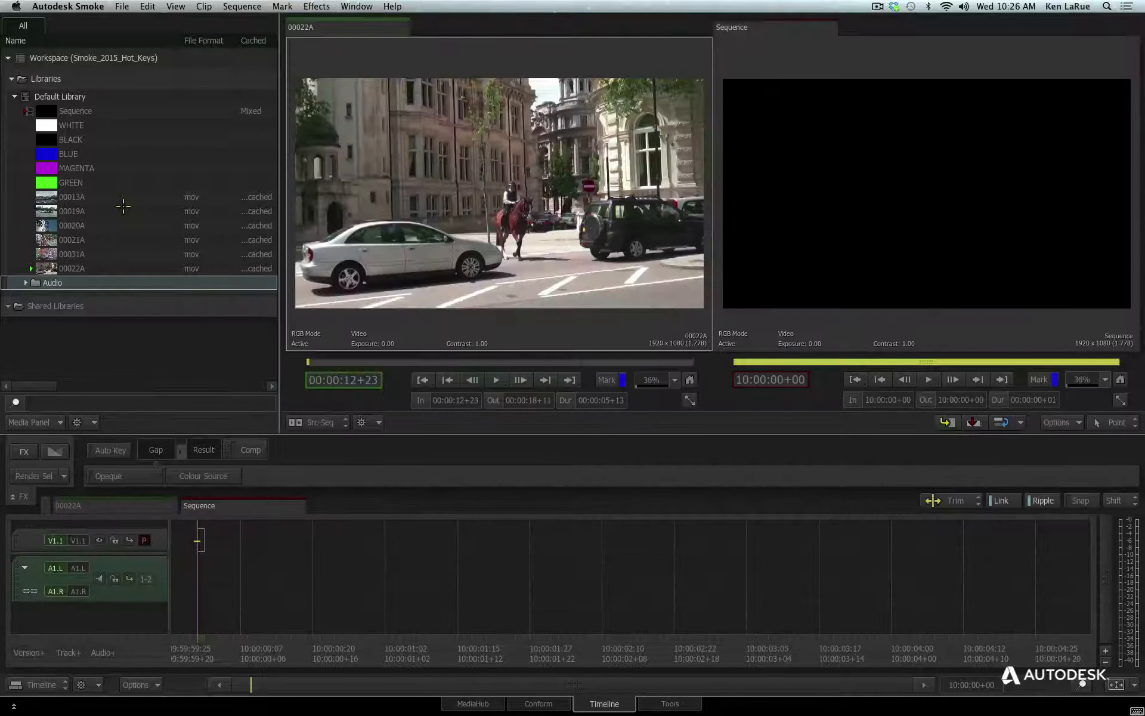
key(Right)
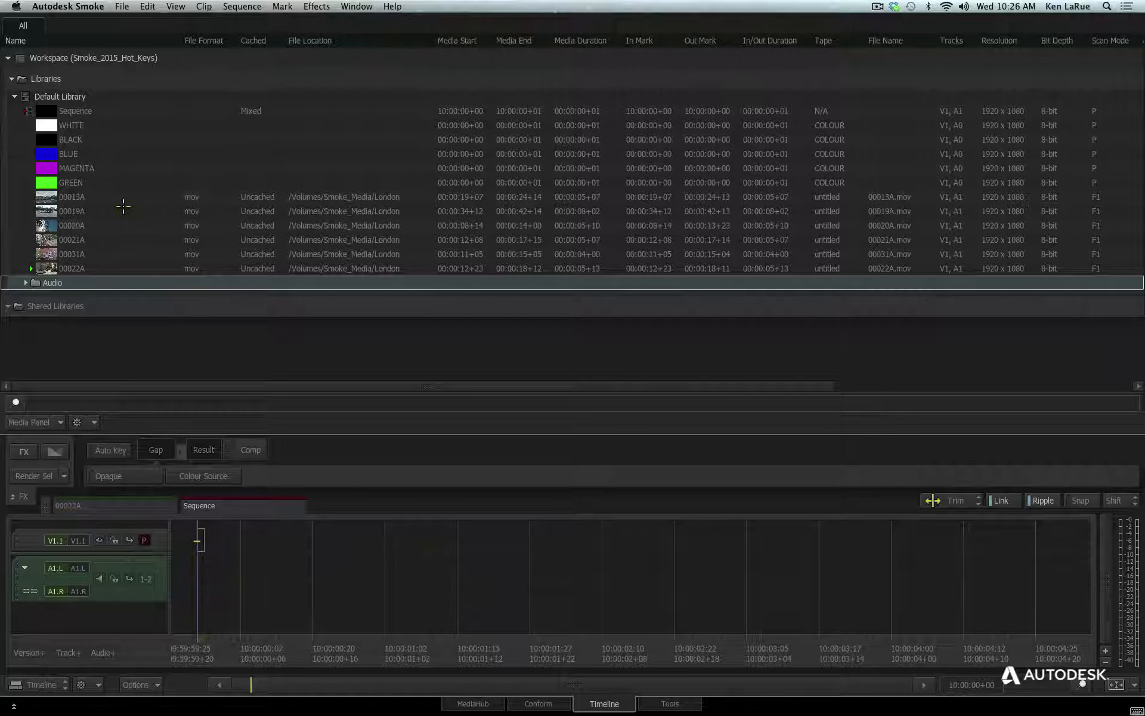
Review the clip metadata columns with the Media Panel at full height, and restore the panel to its compact height and width.
key(alt+grave)
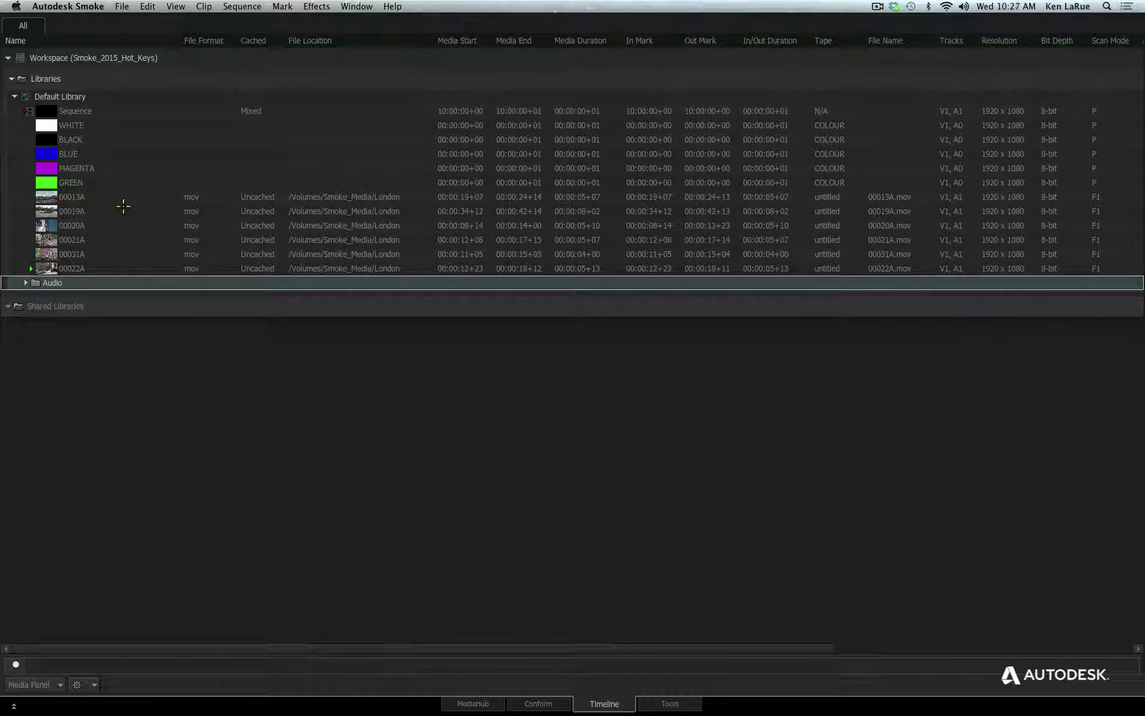
drag(638, 646, 345, 685)
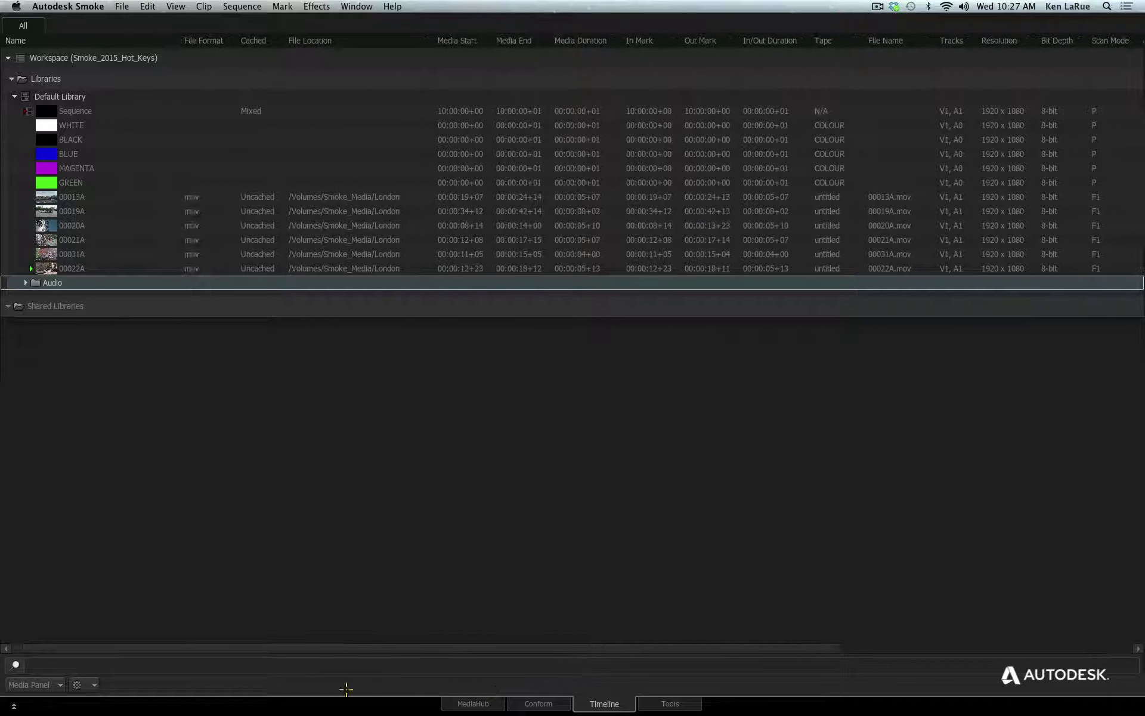
right_click(460, 39)
click(875, 493)
key(shift+Escape)
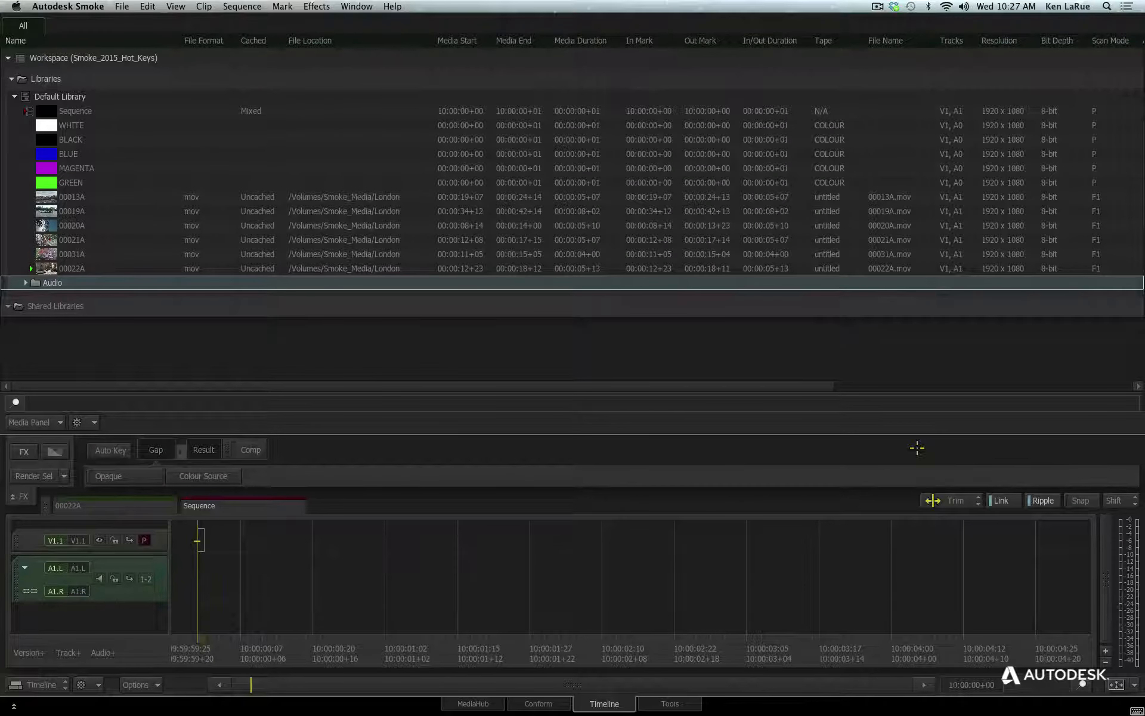
key(ctrl+Escape)
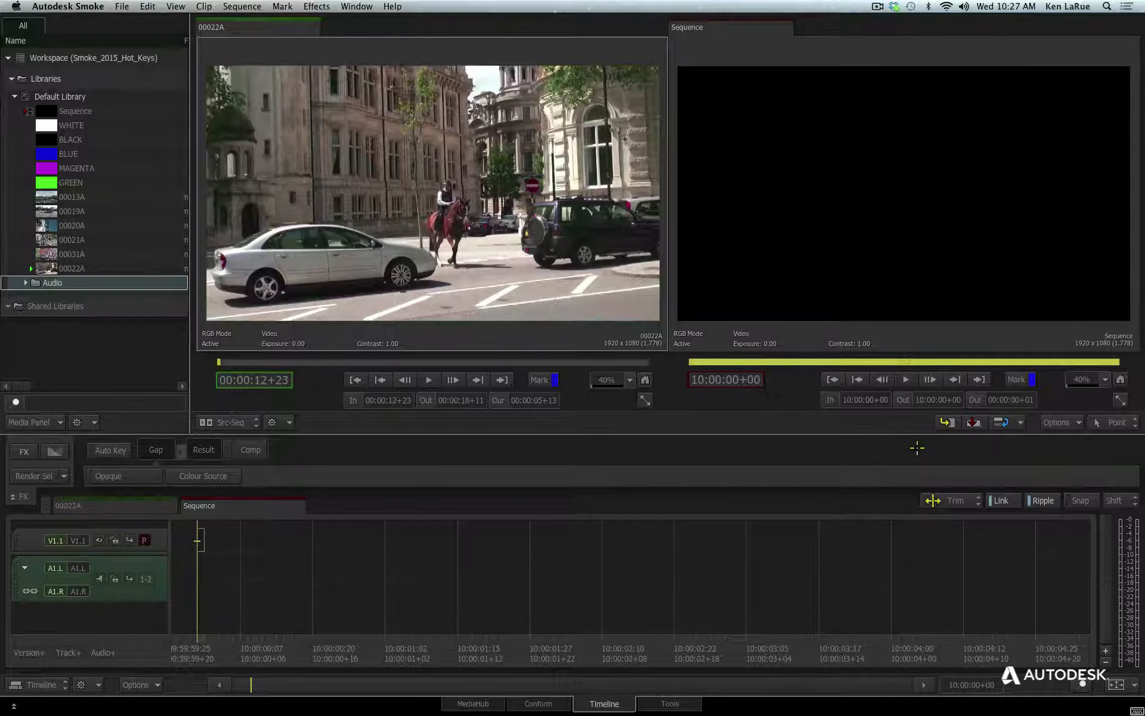
Toggle the Media Panel between hidden and shown, leaving it shown.
key(Escape)
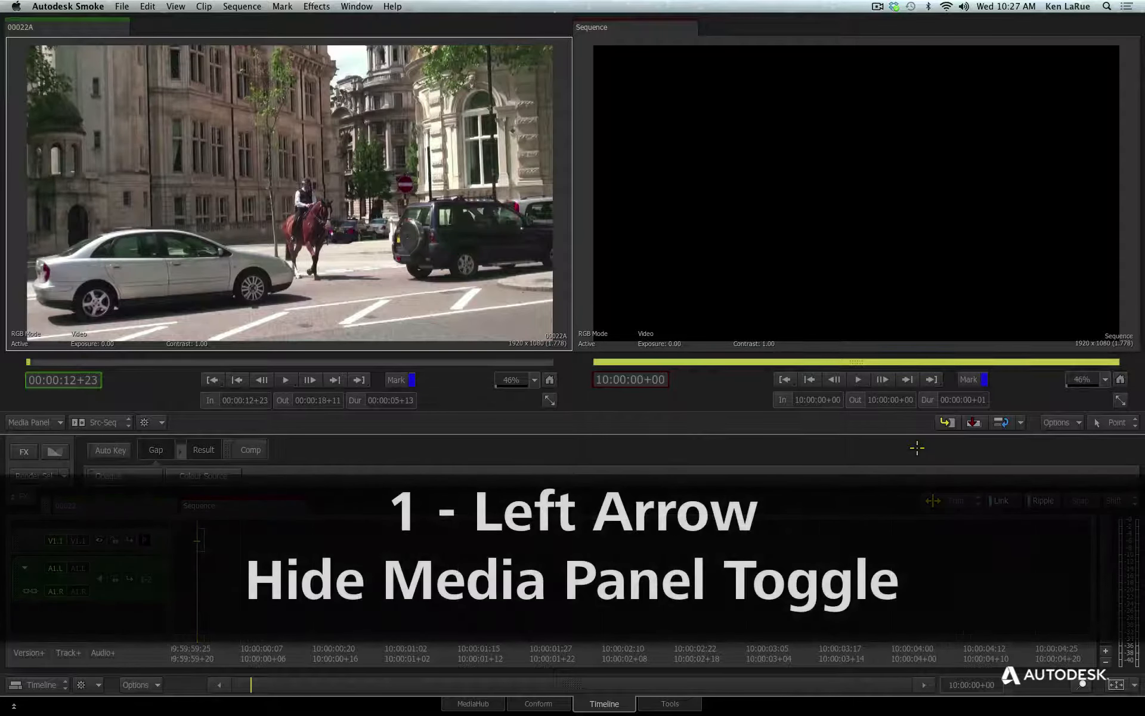
key(Left)
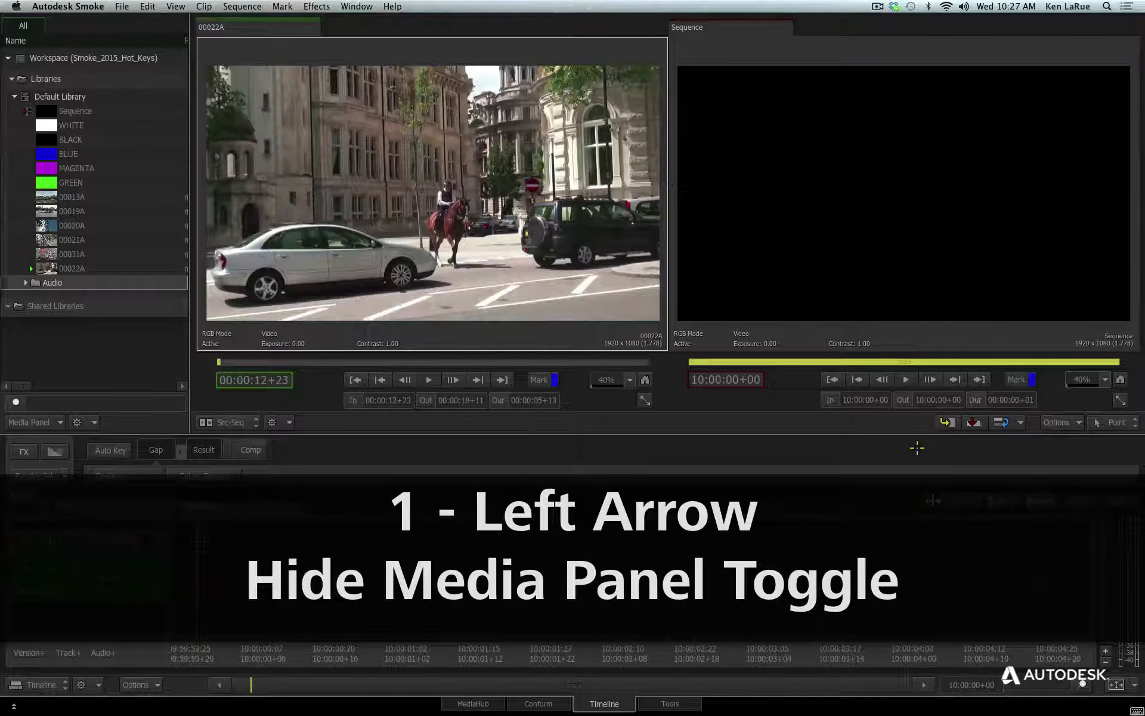
key(Left)
key(Left)
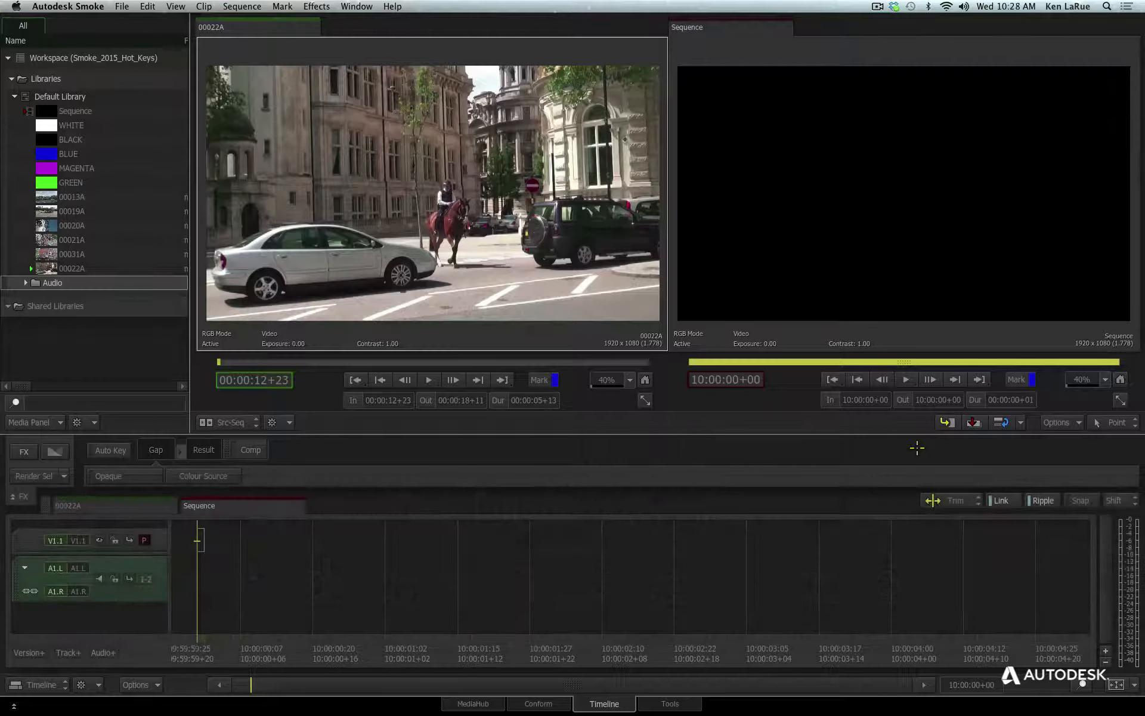
Select clip 00022A in the Default Library, move the selection up to 00020A, and return to 00022A.
click(75, 268)
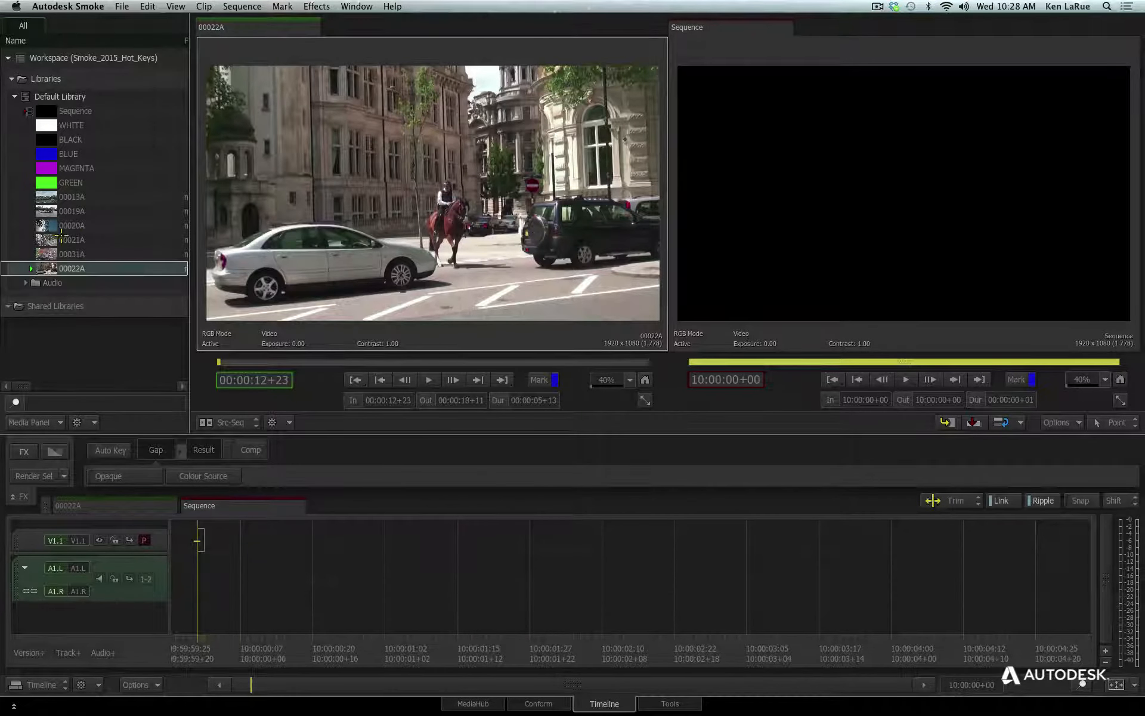
key(Up)
key(Up)
key(Up)
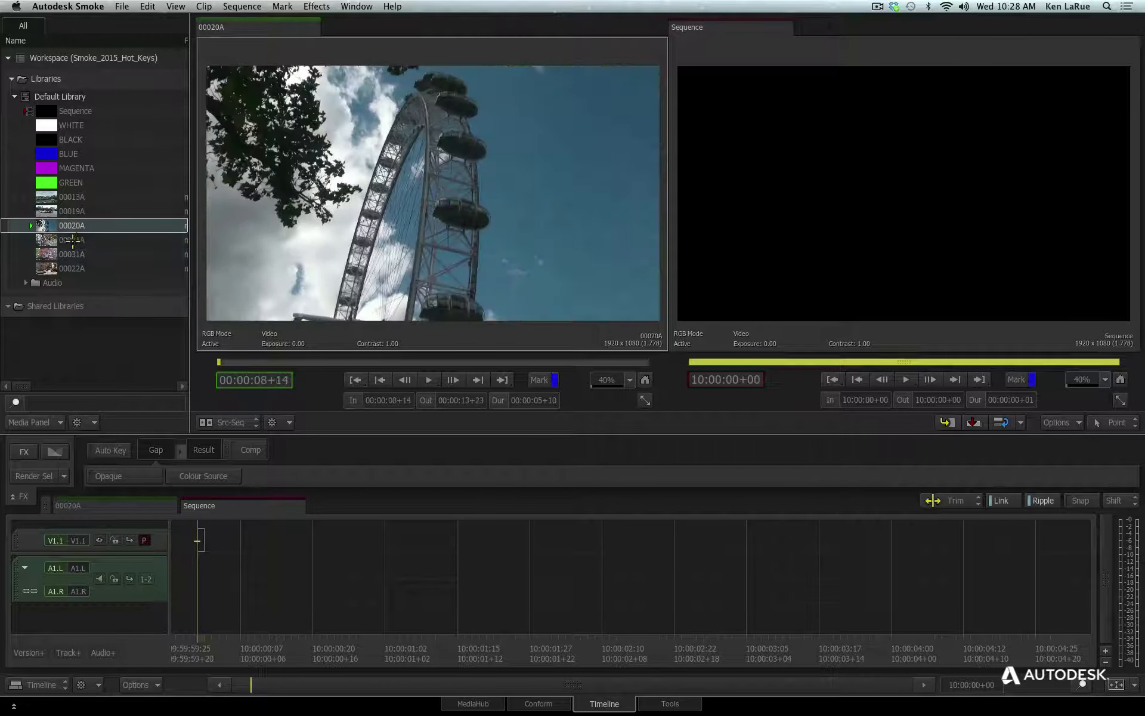
key(Down)
key(Down)
key(Down)
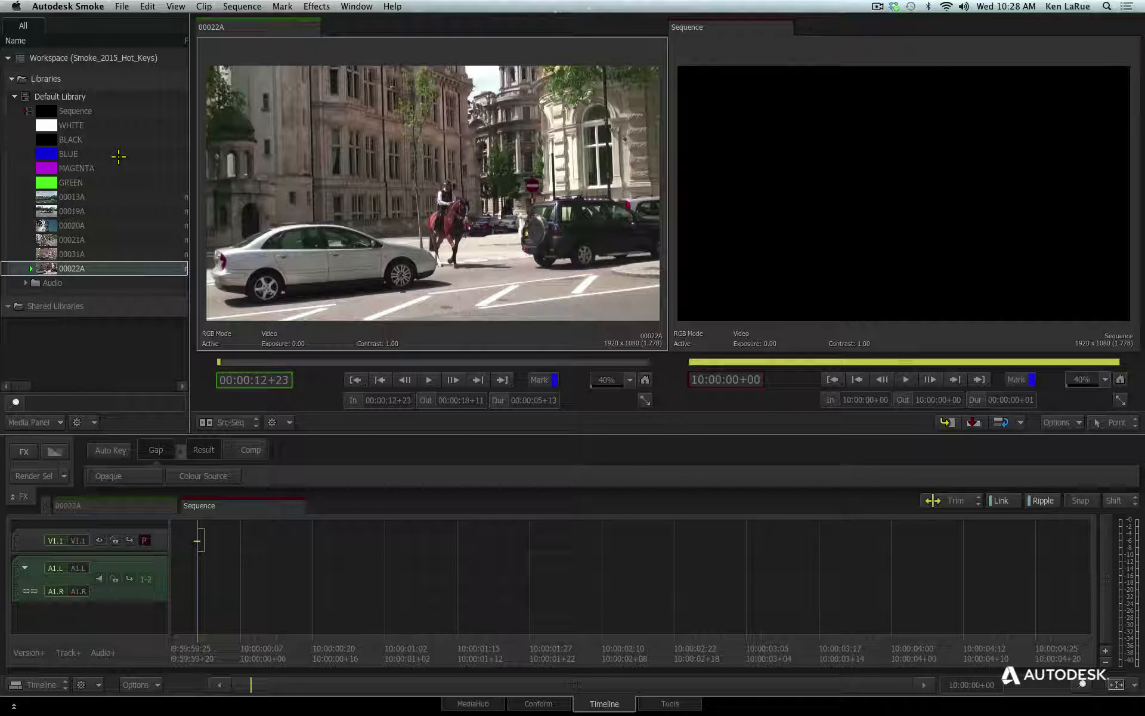
Cycle forward through the Default Library media, wrapping around to Sequence and continuing until clip 00022A is selected again.
key(super+s)
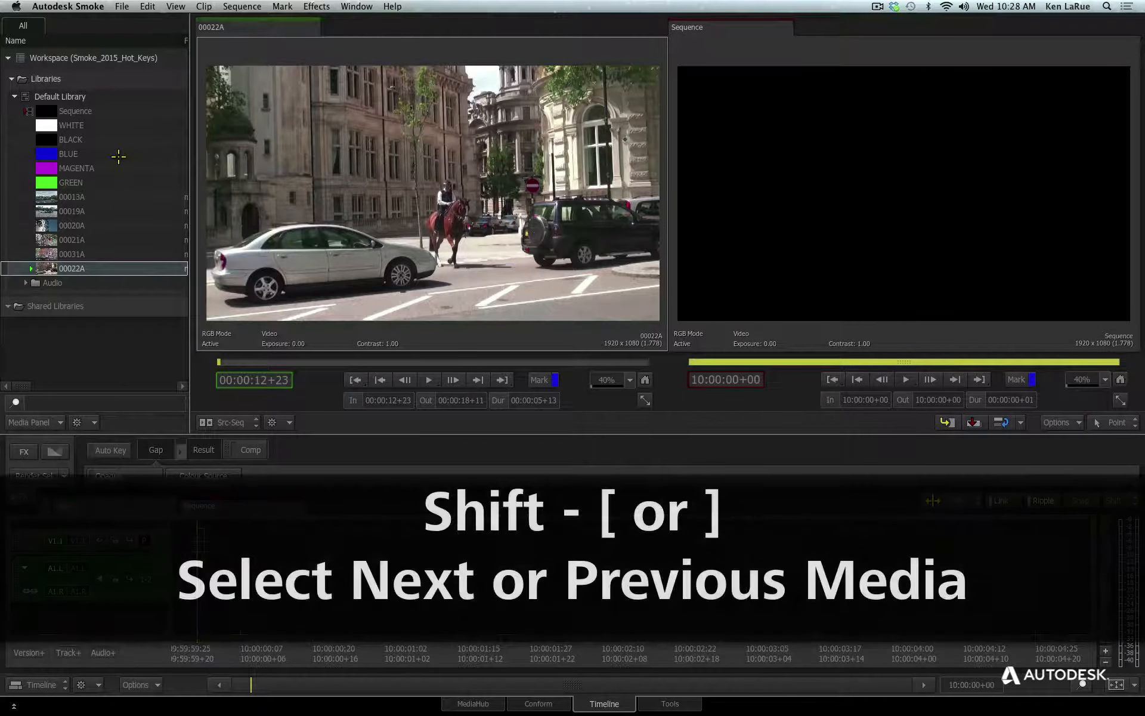
key(shift+bracketright)
key(shift+bracketright)
key(shift+bracketright)
key(shift+bracketright)
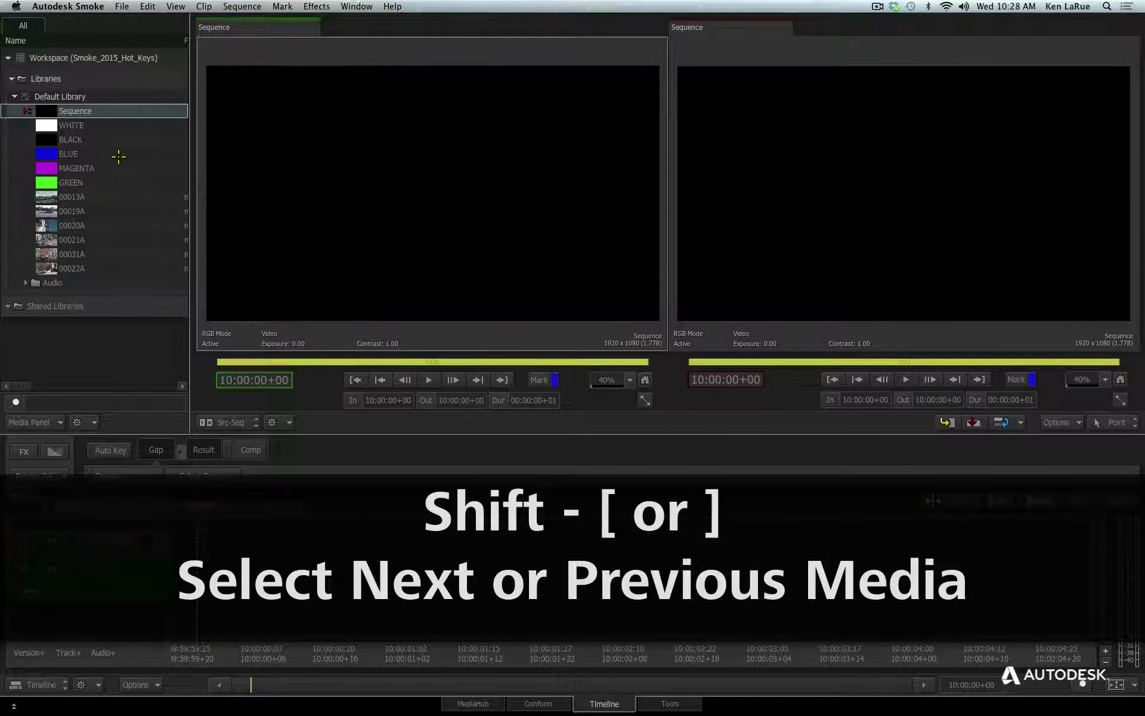
key(shift+bracketright)
key(shift+bracketright)
key(shift+bracketright)
key(shift+bracketright)
key(shift+bracketright)
key(shift+bracketright)
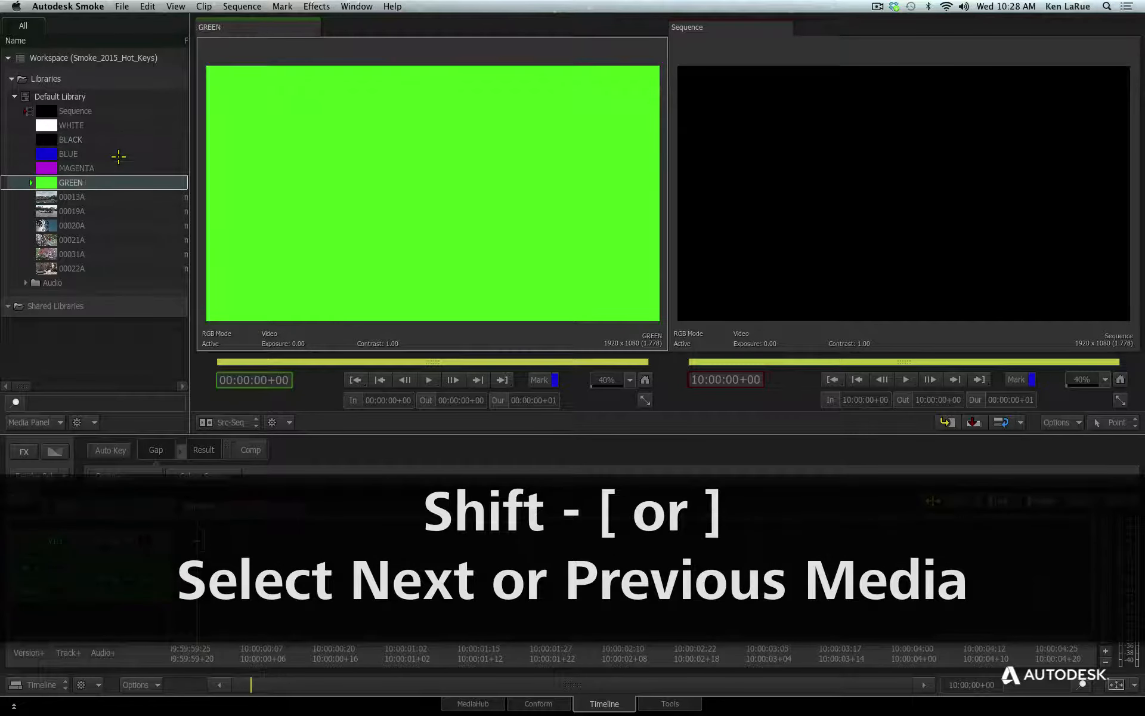
key(shift+bracketright)
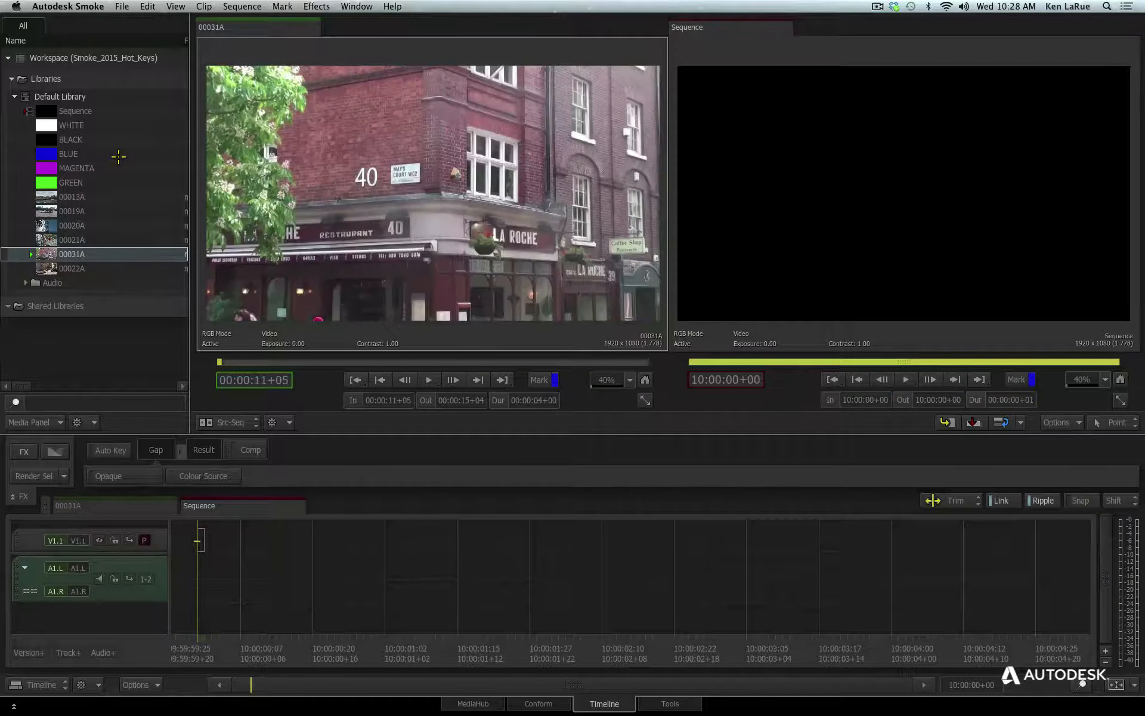
key(shift+bracketright)
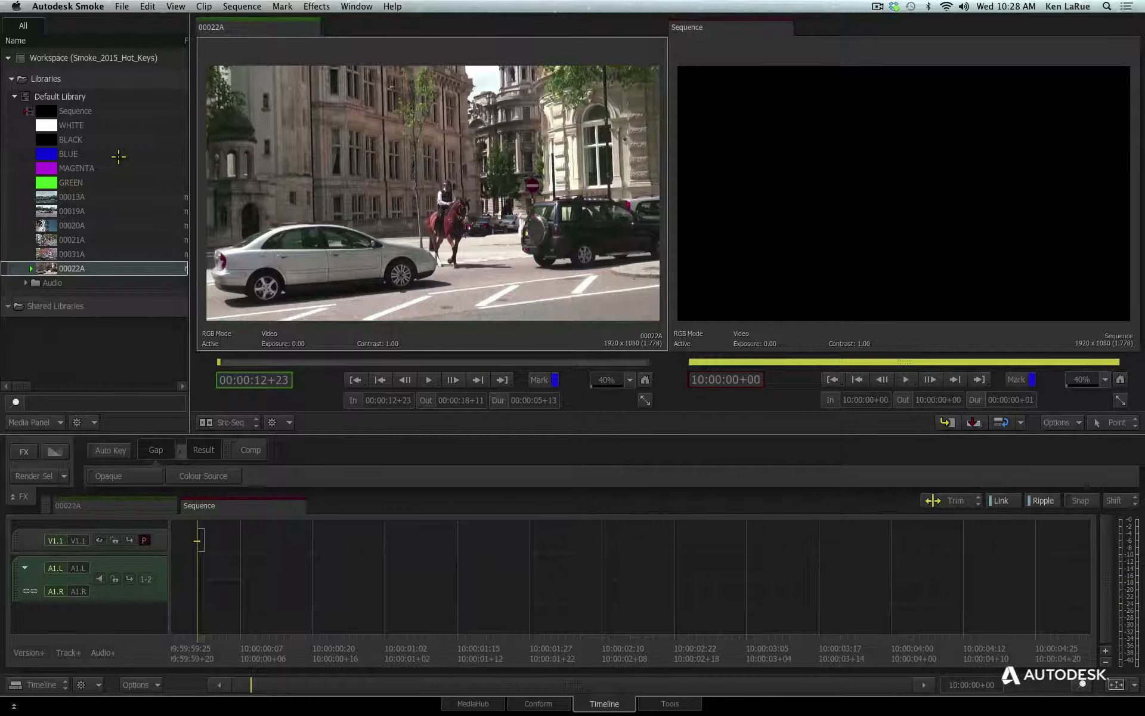
Step backward through the library media to earlier clips, and cycle through them again to end on clip 00022A.
key(shift+bracketleft)
key(shift+bracketleft)
key(shift+bracketleft)
key(shift+bracketleft)
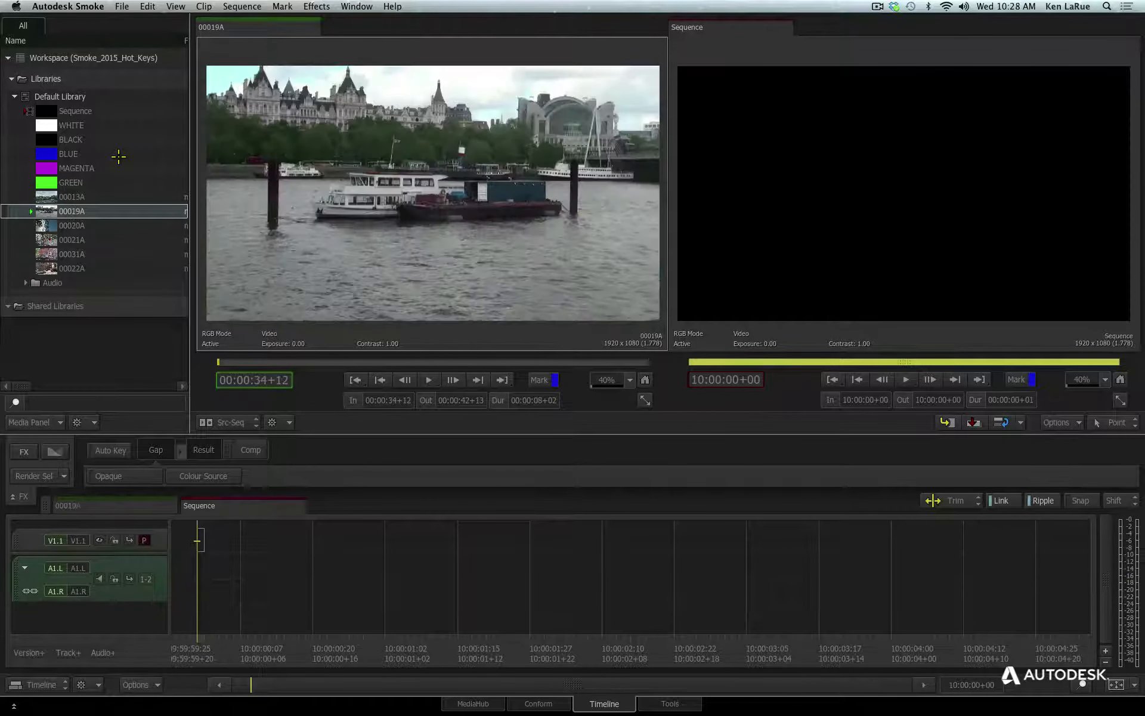
key(shift+bracketleft)
key(shift+bracketleft)
key(shift+bracketleft)
key(shift+bracketright)
key(shift+bracketright)
key(shift+bracketright)
key(shift+bracketright)
key(shift+bracketright)
key(shift+bracketright)
key(shift+bracketright)
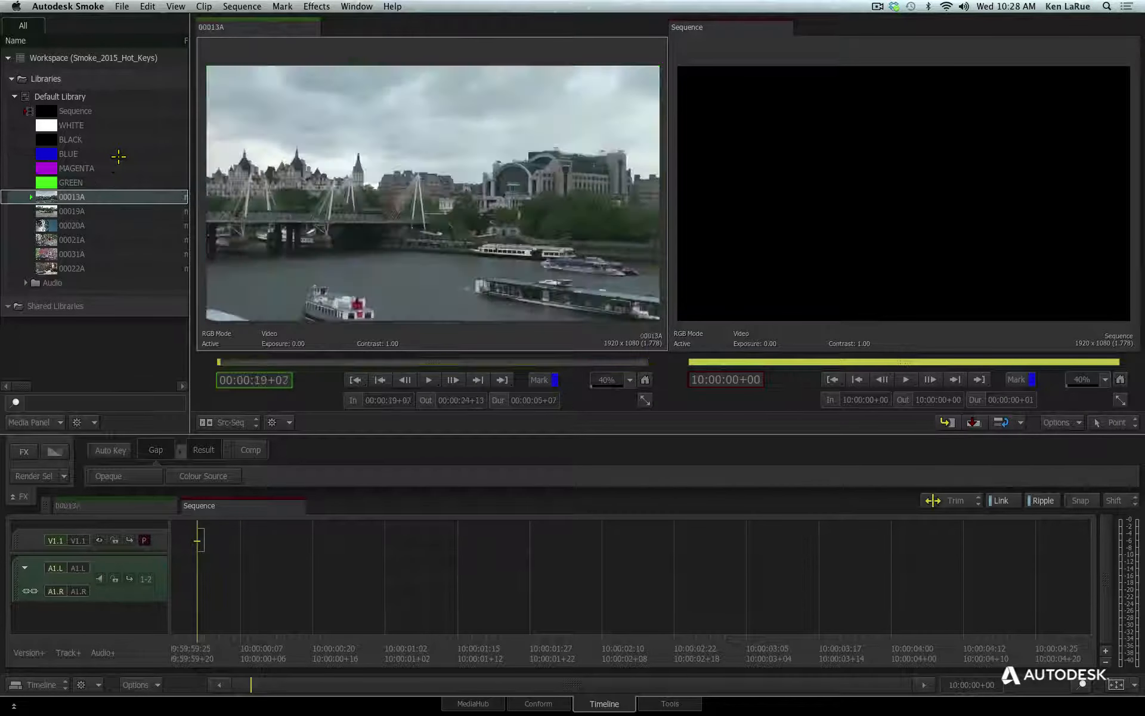
key(shift+bracketright)
key(shift+bracketright)
key(shift+bracketright)
key(shift+bracketright)
key(shift+bracketright)
key(shift+bracketright)
key(shift+bracketright)
key(shift+bracketright)
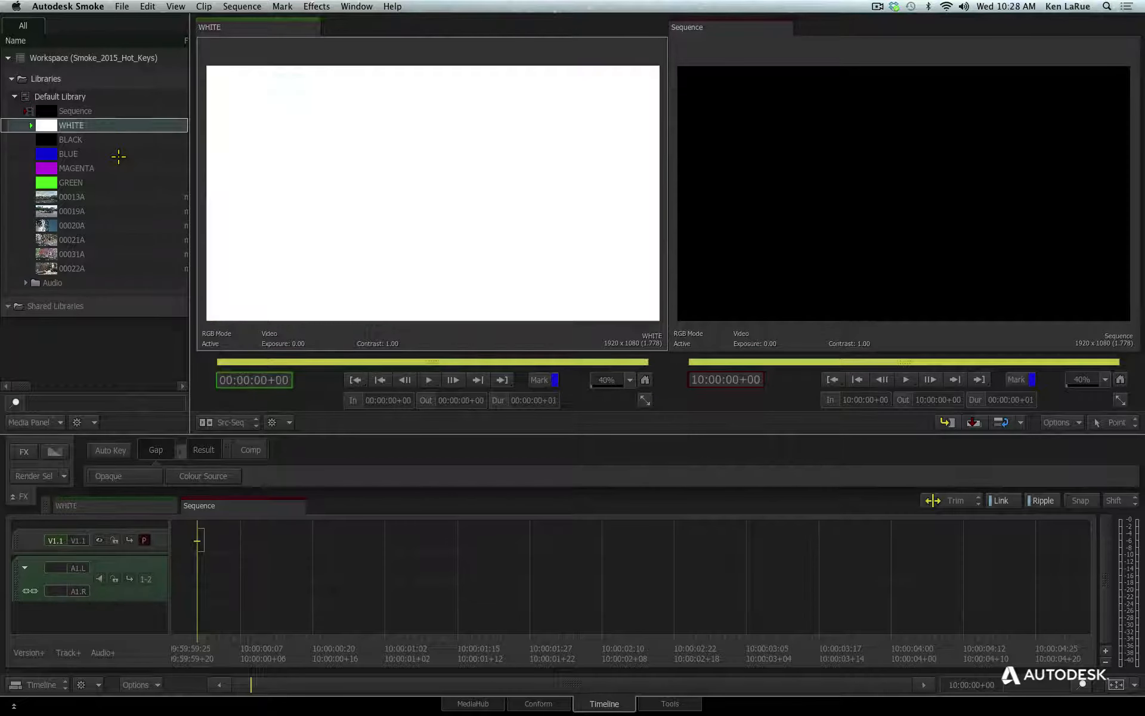
key(shift+bracketright)
key(shift+bracketright)
key(shift+bracketright)
key(shift+bracketright)
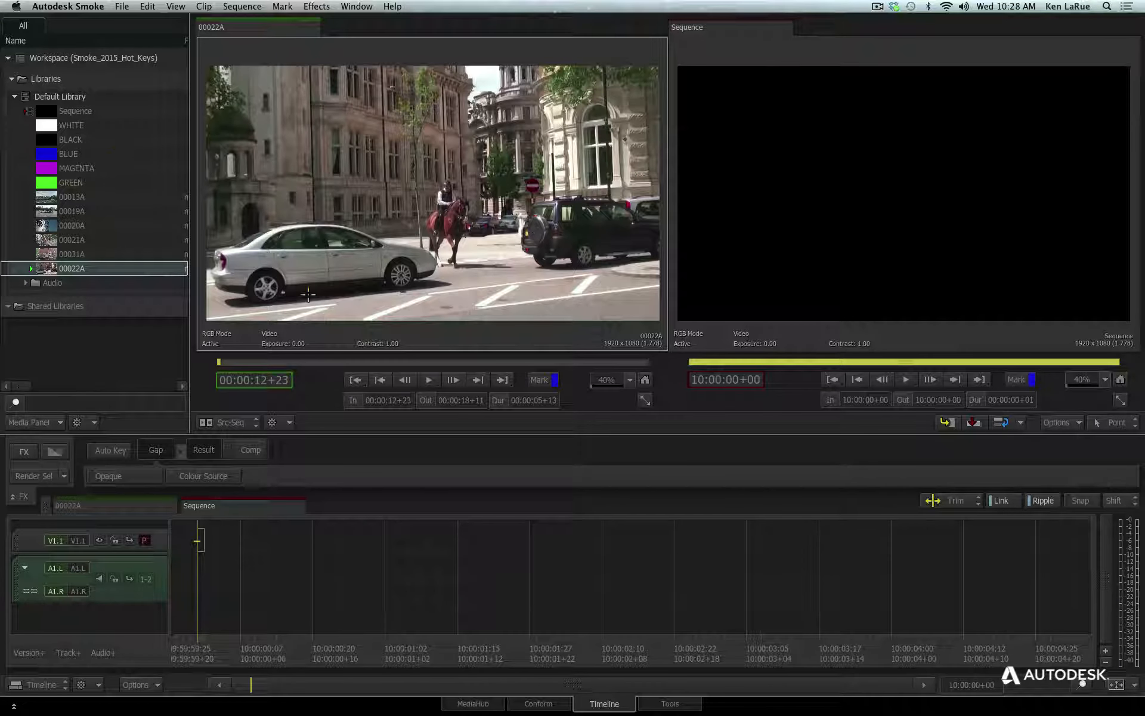
Expand the Audio folder in the Default Library to list its audio clips.
click(26, 283)
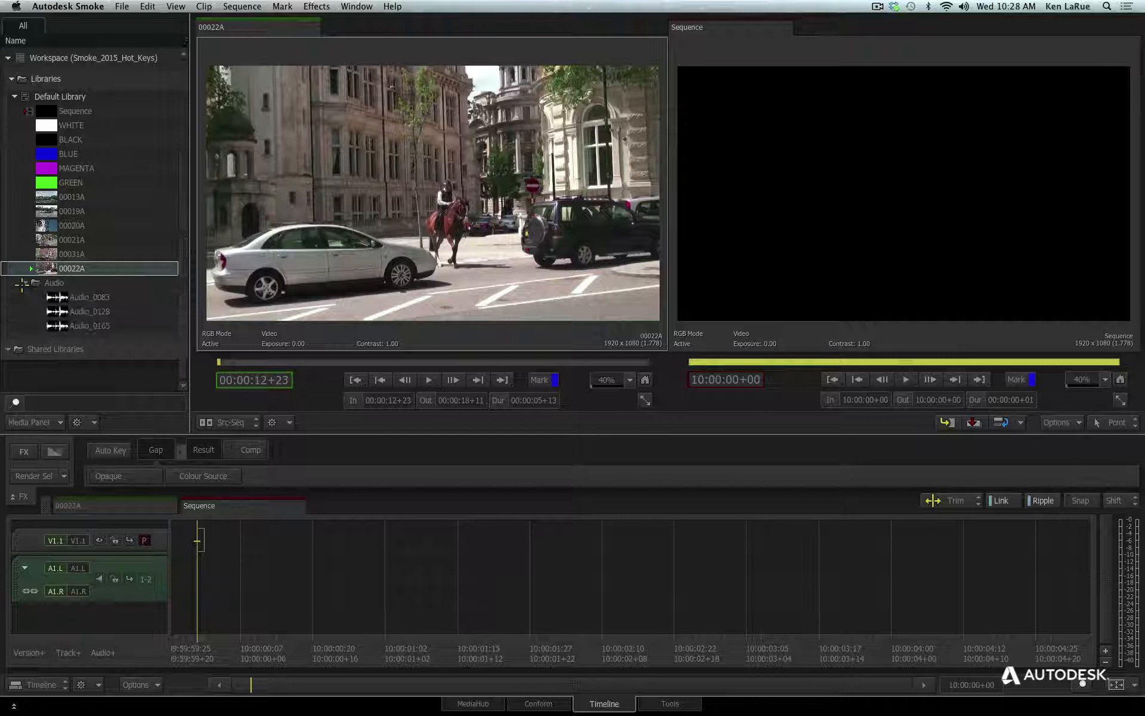
Select Audio_0083, cycle through the clips in the Audio folder, and return to clip 00022A.
click(70, 296)
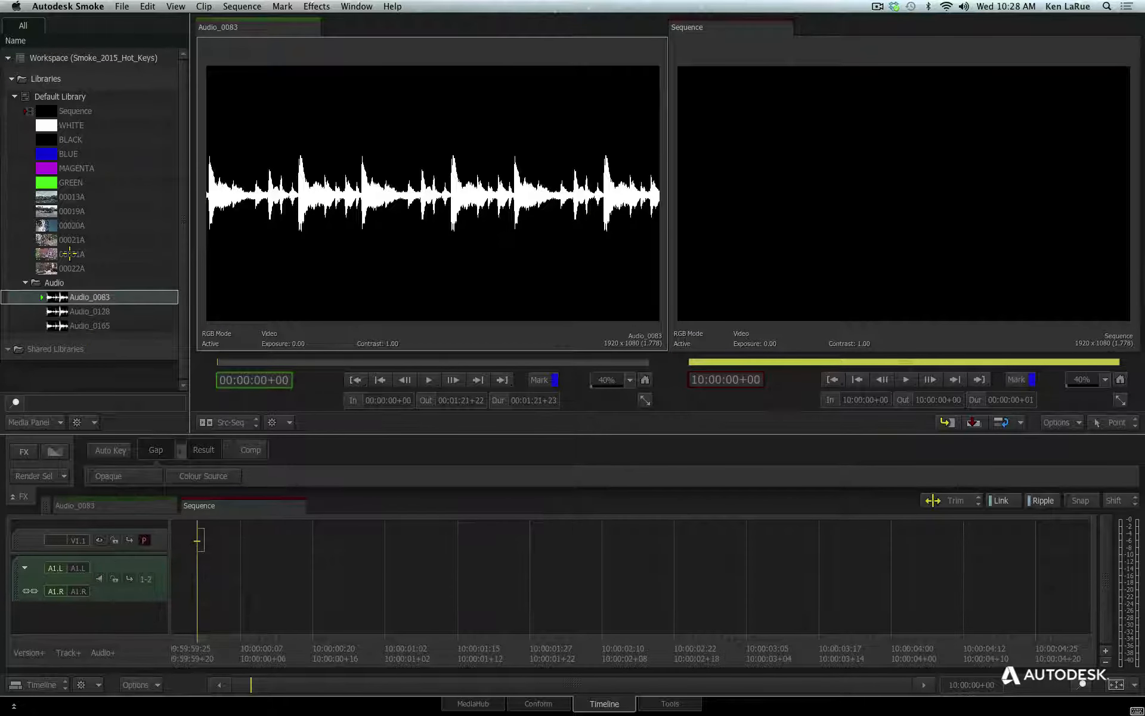
key(Down)
key(Down)
key(Down)
key(Down)
key(Down)
key(Down)
key(Down)
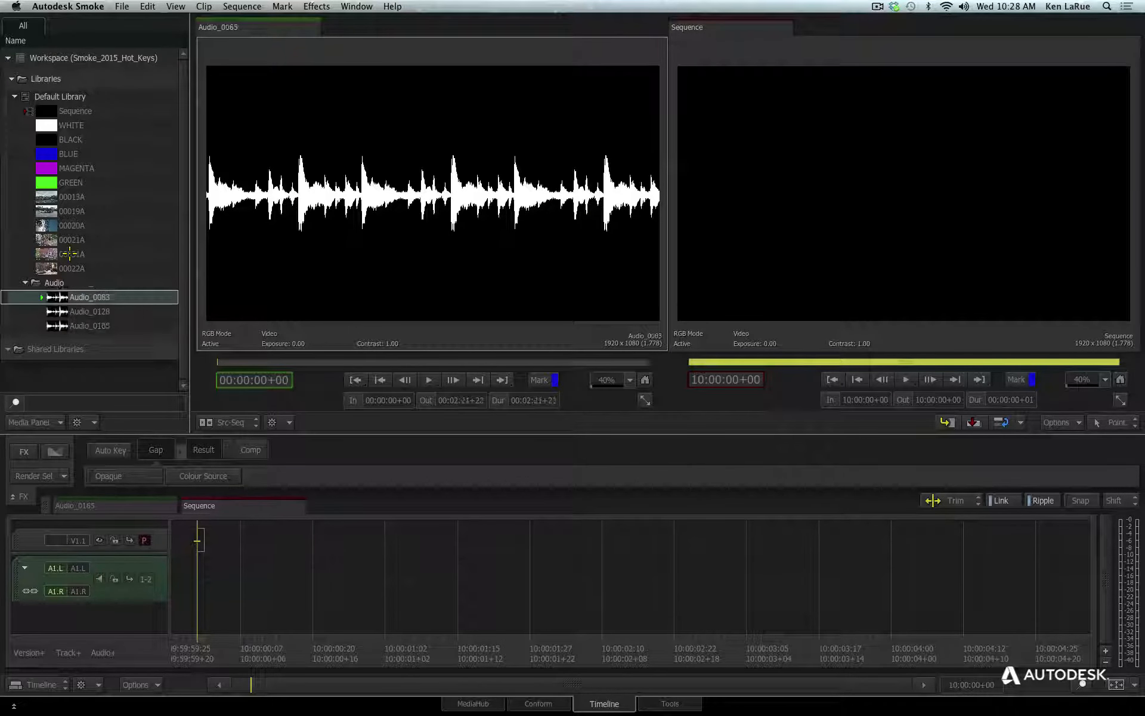
key(Down)
key(Down)
click(68, 268)
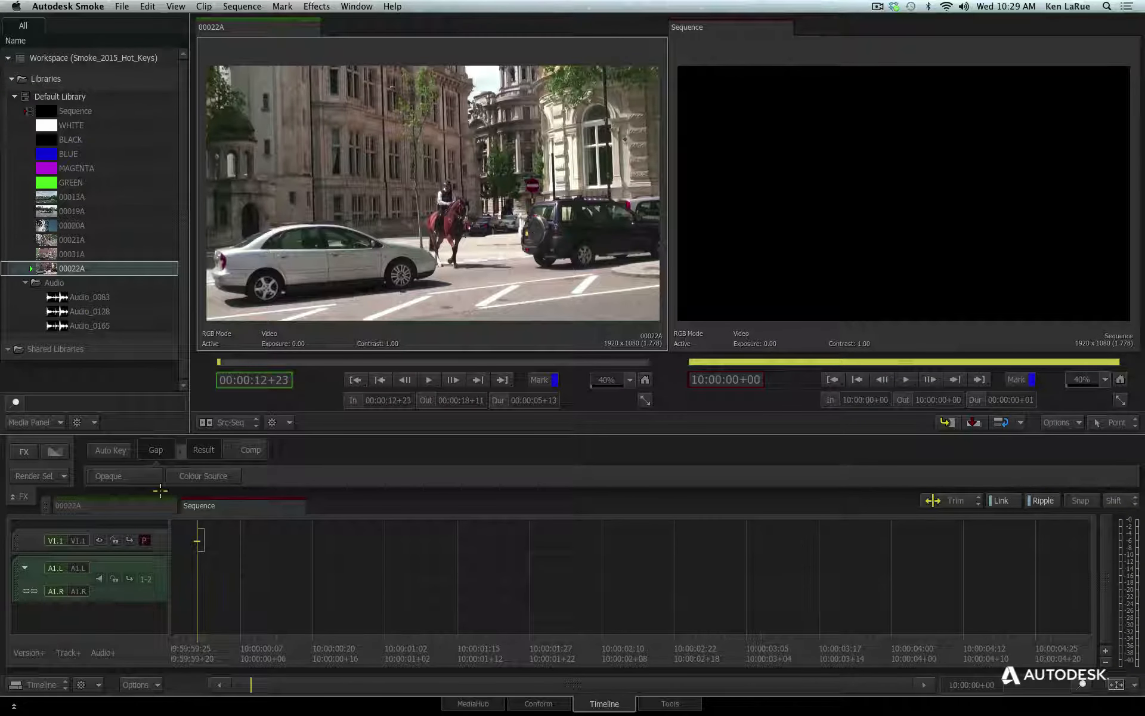
Create a new folder named Video in the Default Library.
click(58, 97)
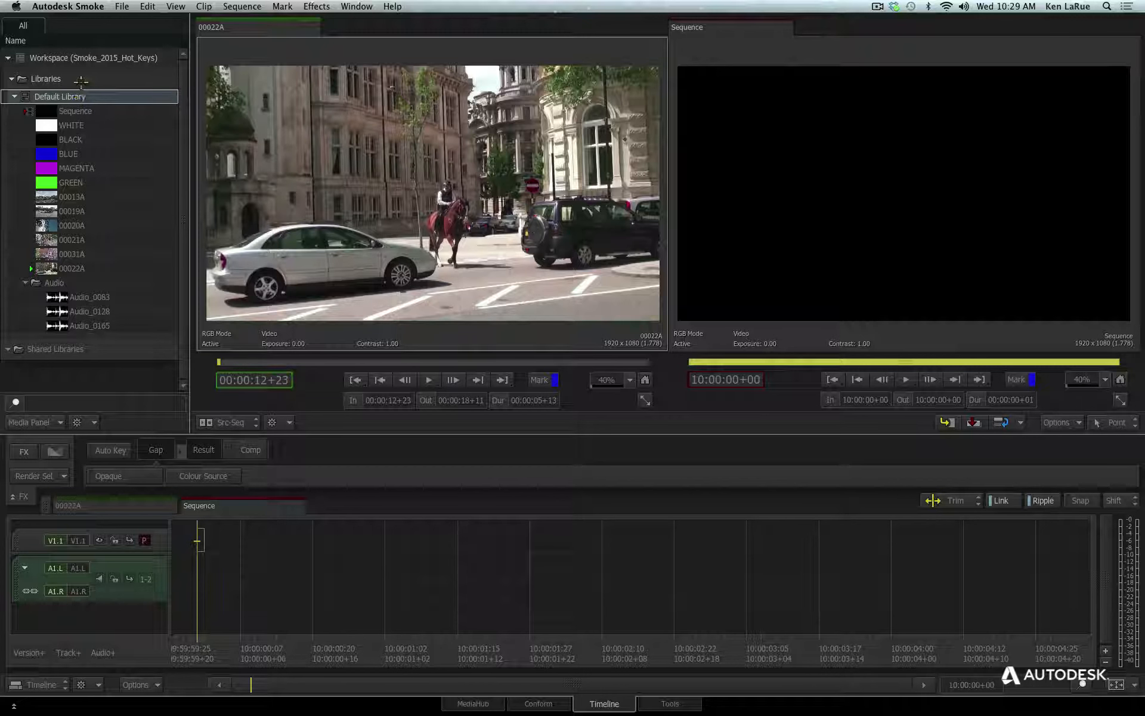
key(super+b)
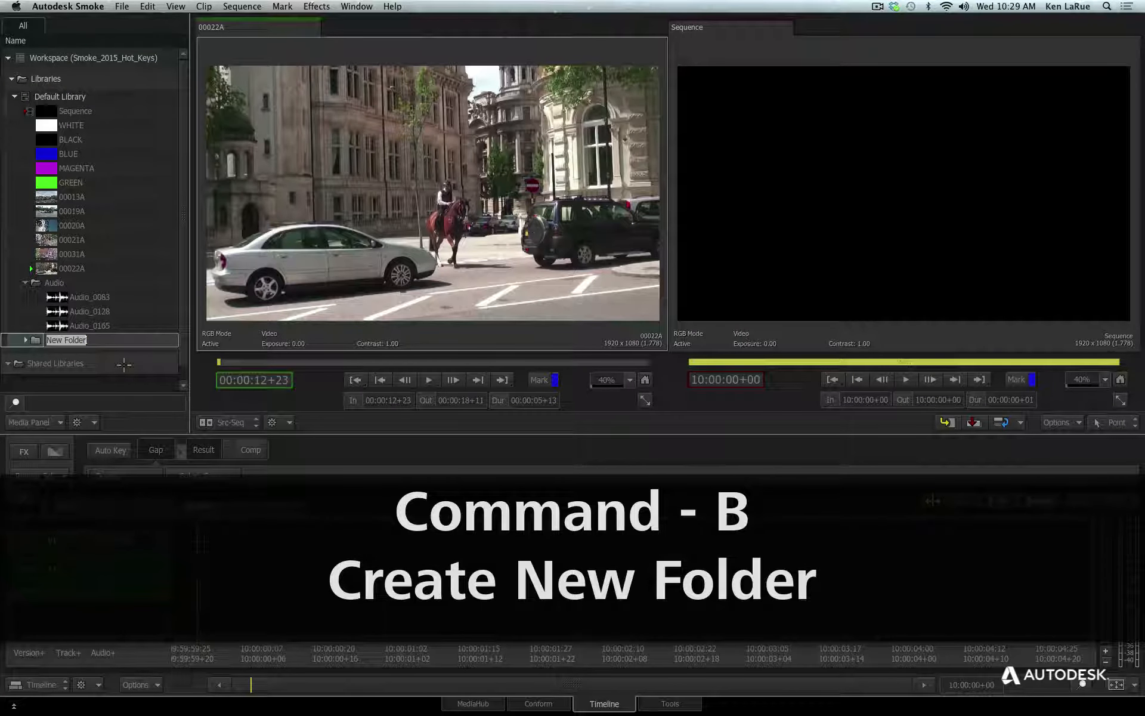
text(Video)
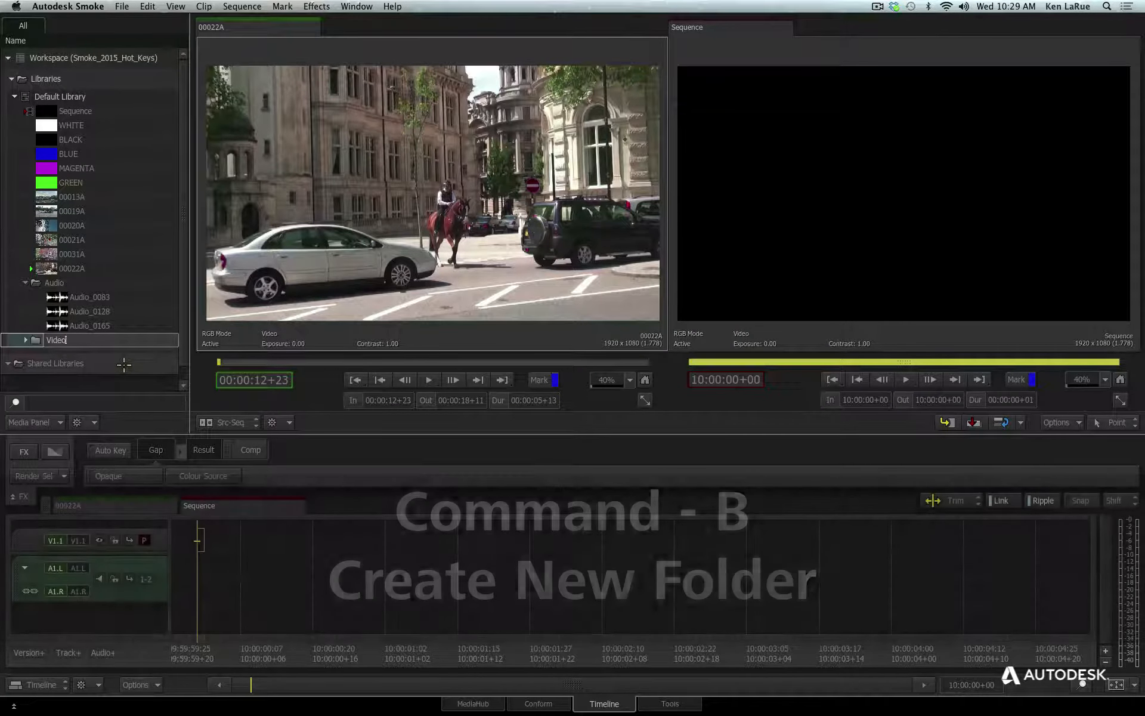
key(Return)
Move the clips from 00013A through 00022A into the Video folder.
click(72, 197)
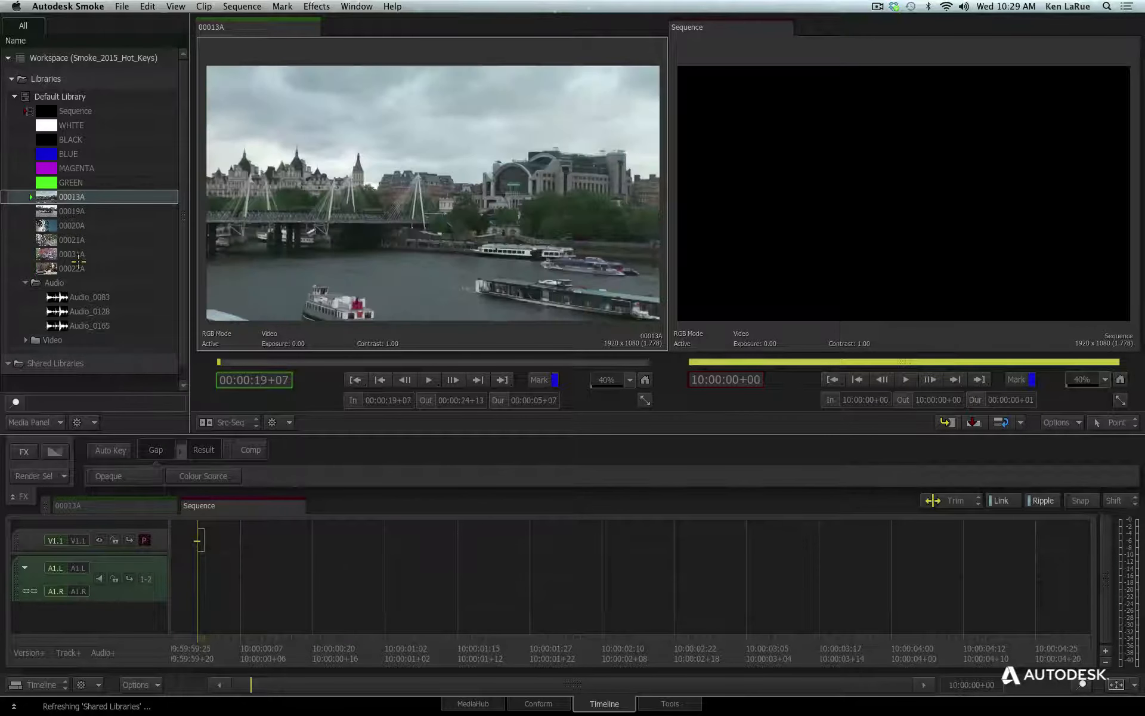
shift+click(64, 268)
drag(64, 269, 116, 329)
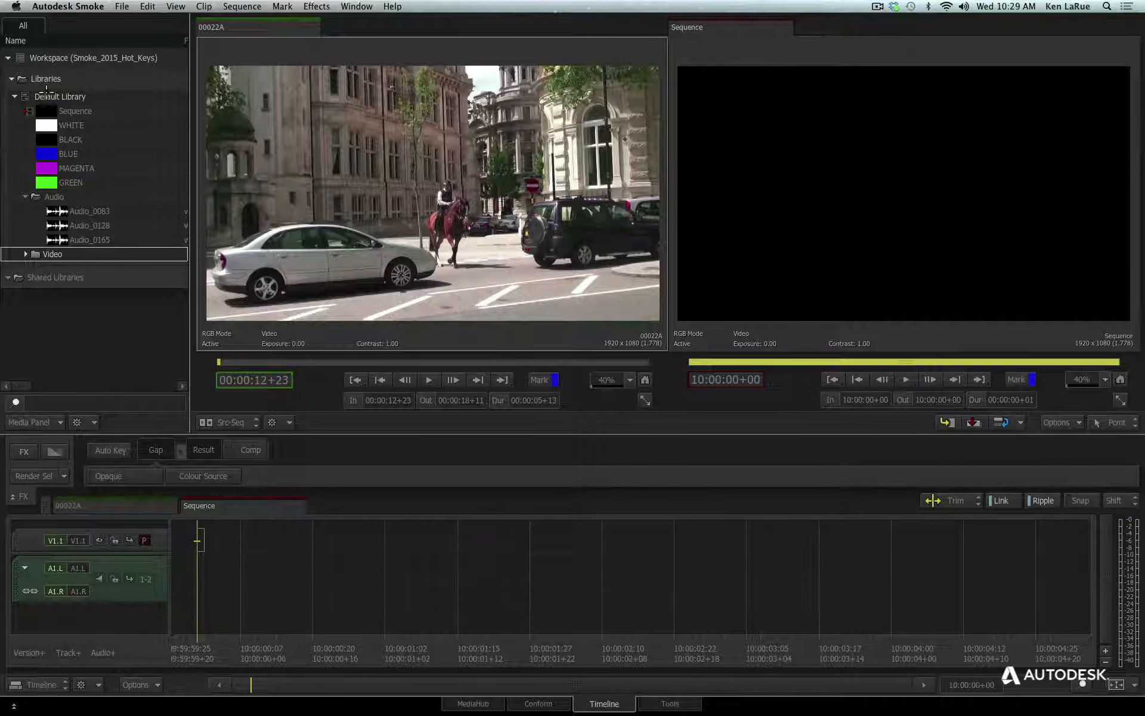
Create a new folder named Colour in the Default Library.
click(61, 96)
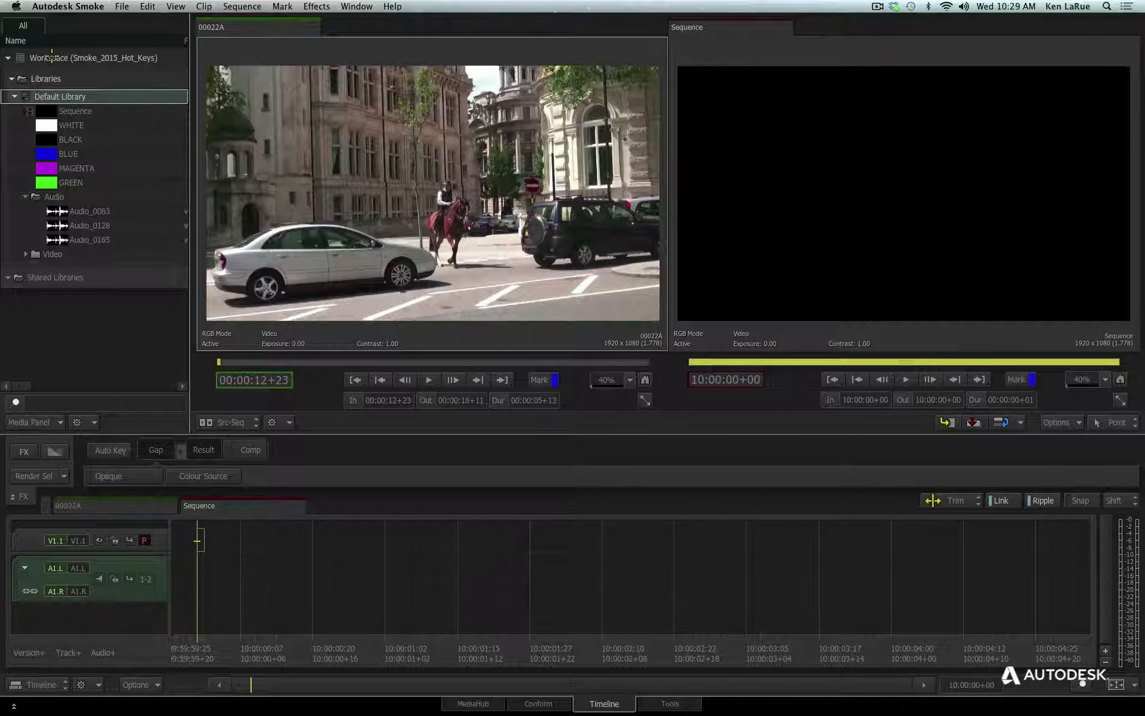
key(ctrl+n)
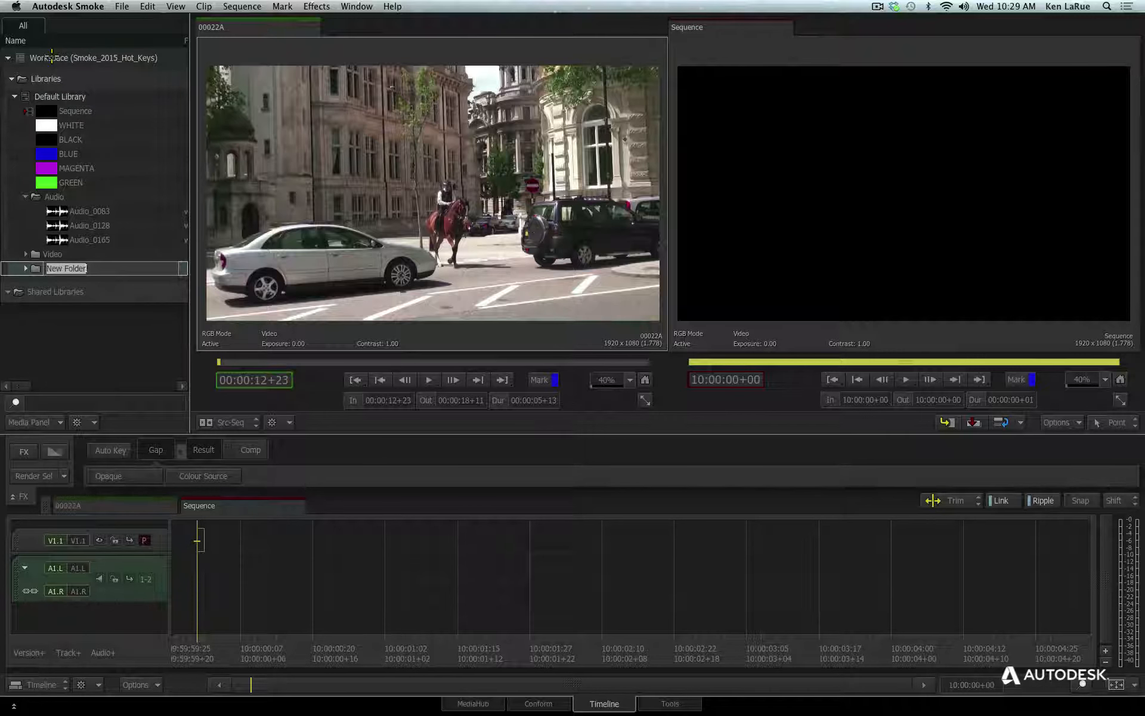
text(Colour)
key(Return)
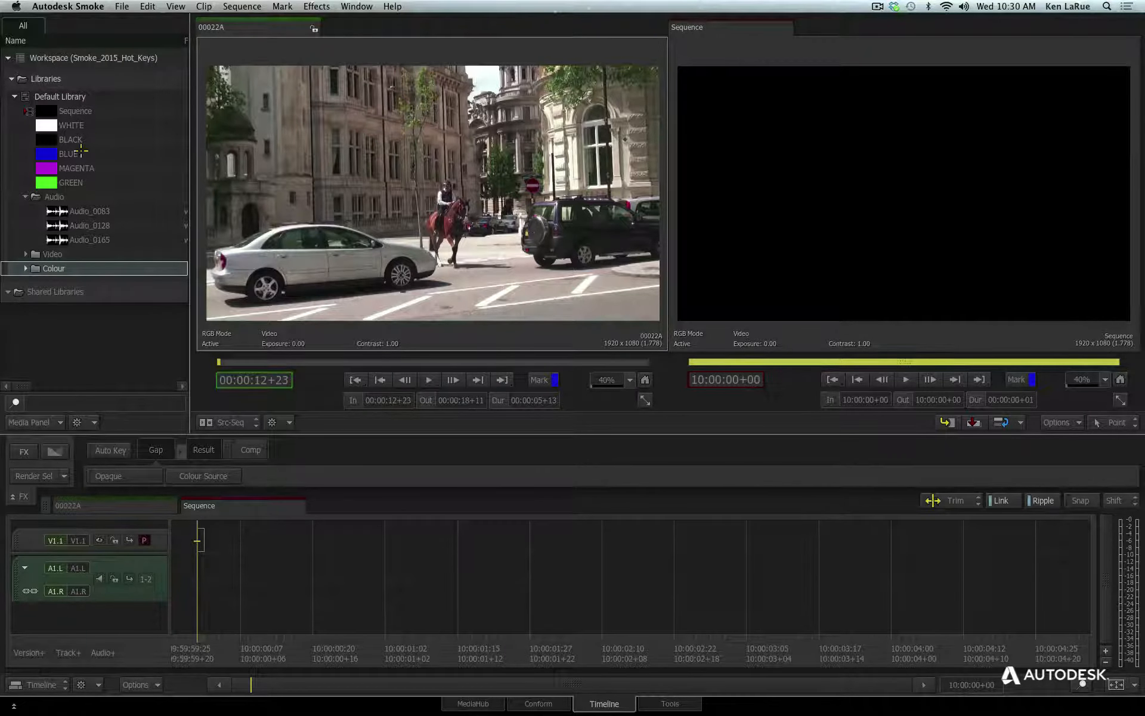
Move the colour clips from WHITE through GREEN into the Colour folder.
click(76, 125)
shift+click(71, 182)
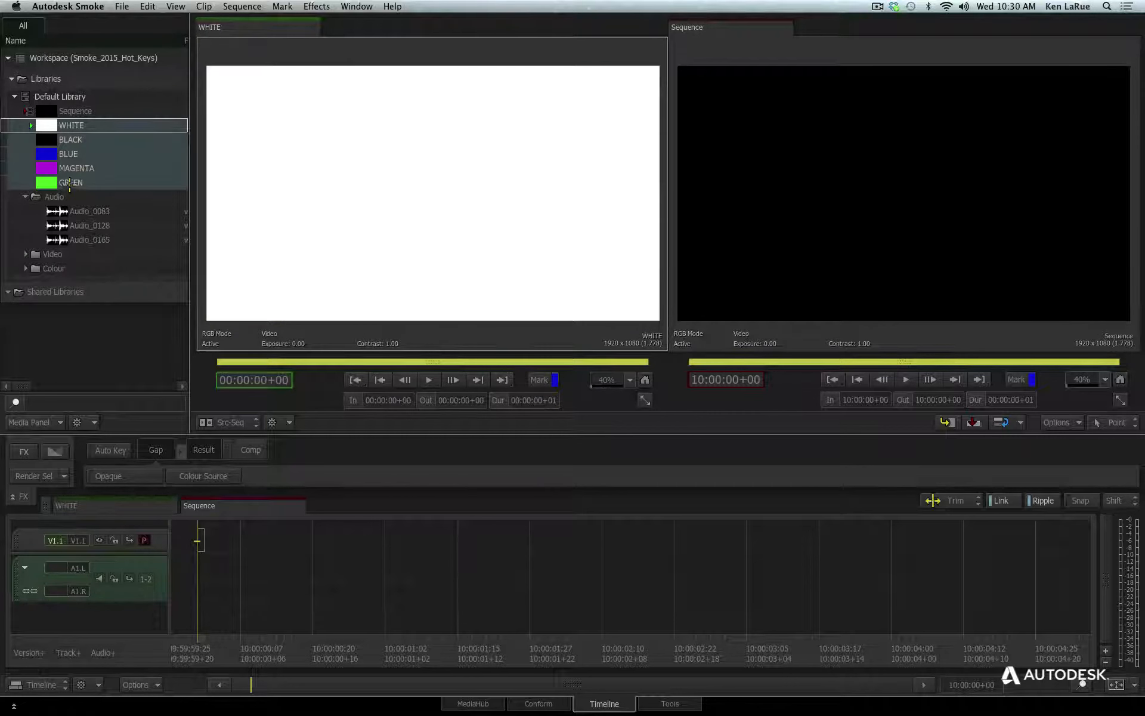
drag(69, 182, 57, 268)
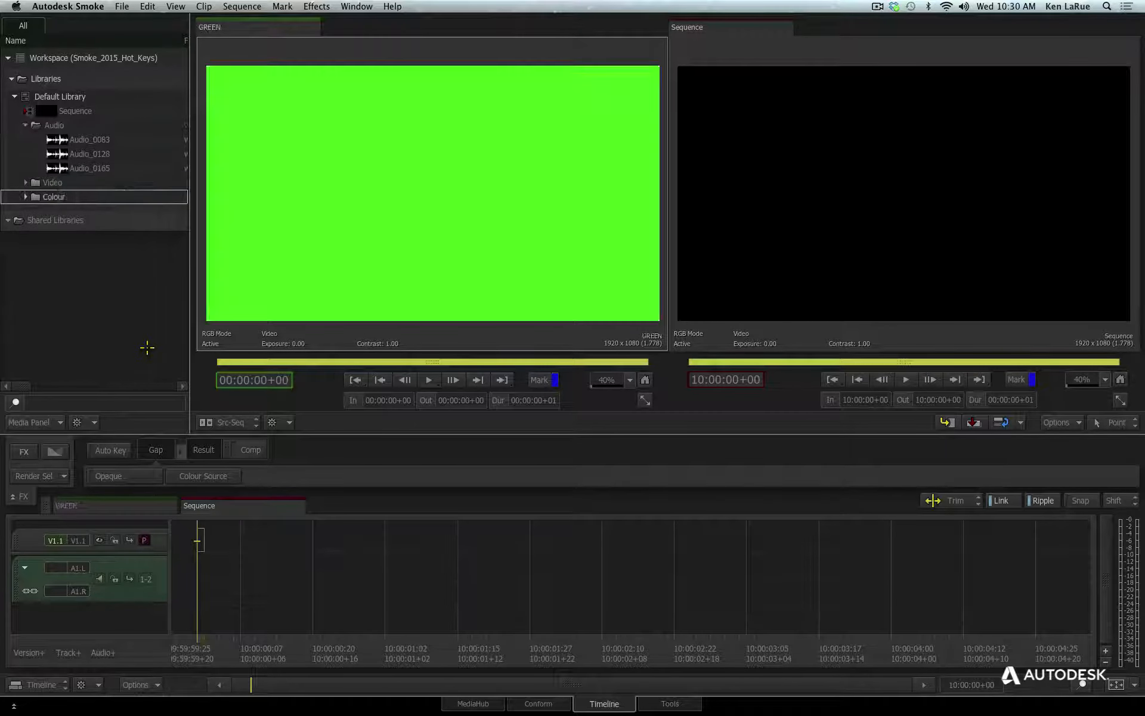
Check the contents of the Colour and Video folders, leaving them and the Audio folder collapsed.
click(26, 197)
click(26, 197)
click(25, 183)
click(25, 182)
click(25, 125)
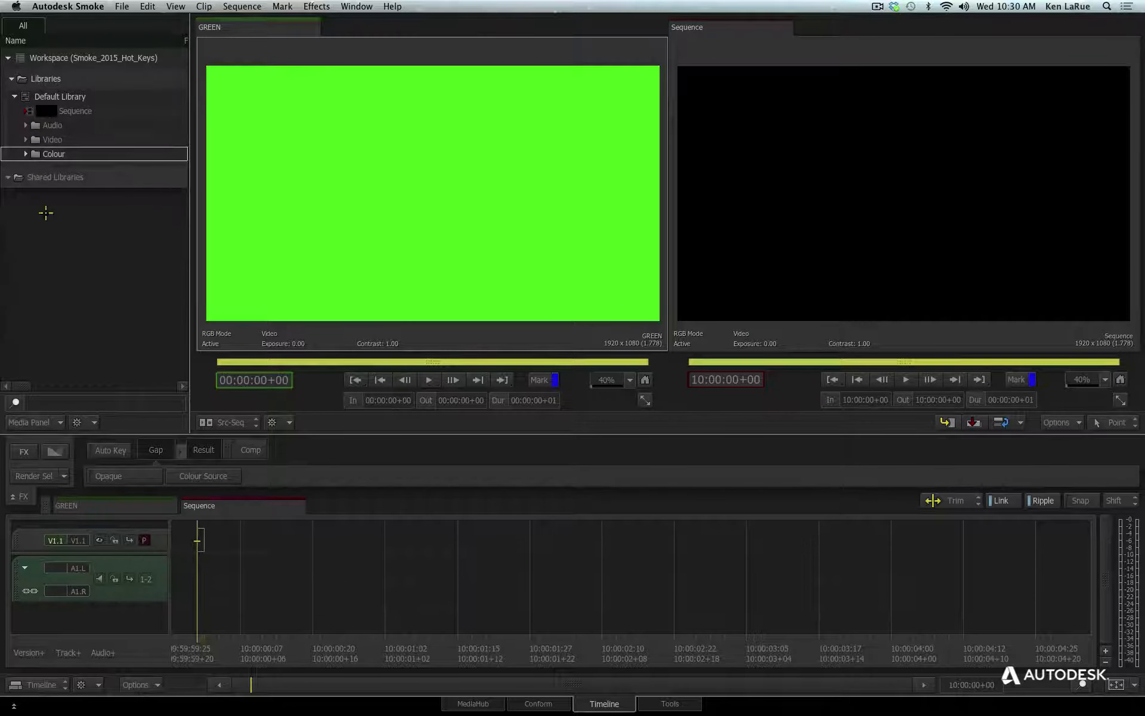
Create a new library named BackUp alongside the Default Library.
click(60, 96)
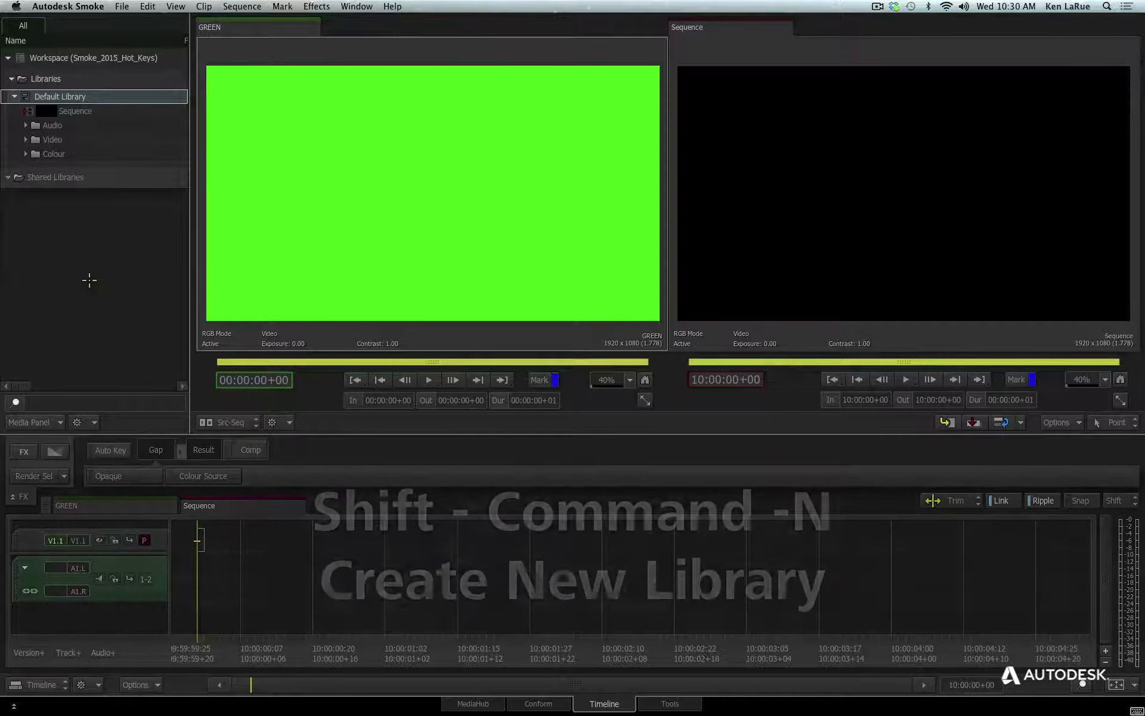
key(shift+super+n)
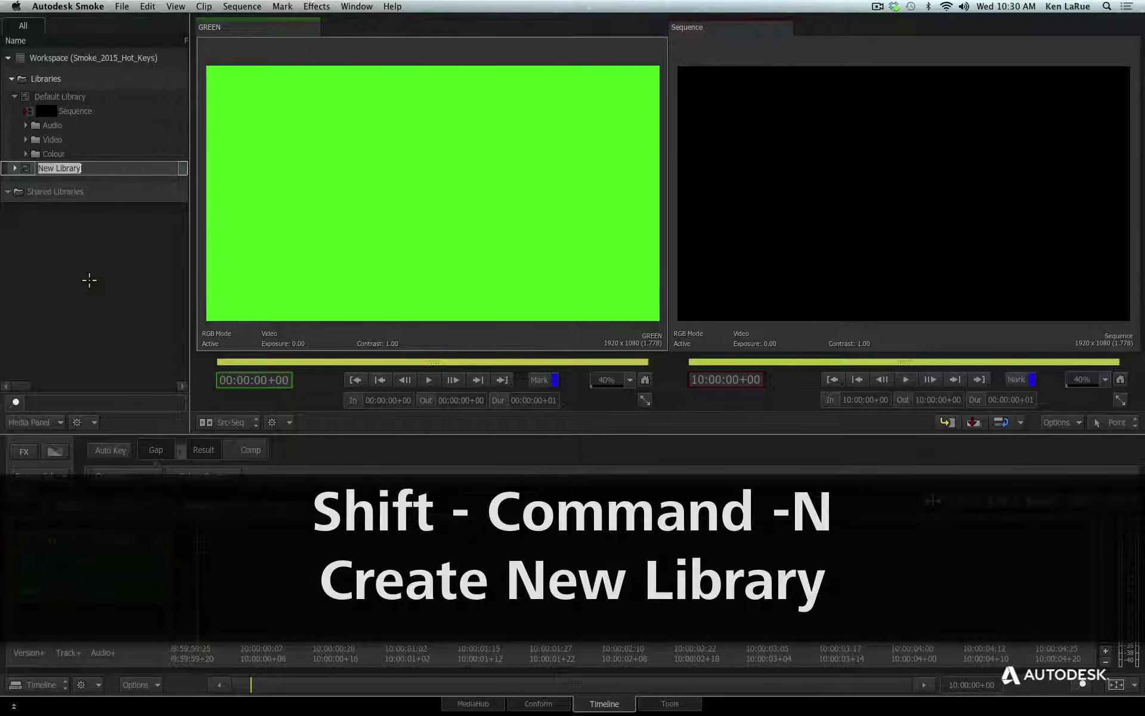
text(Back)
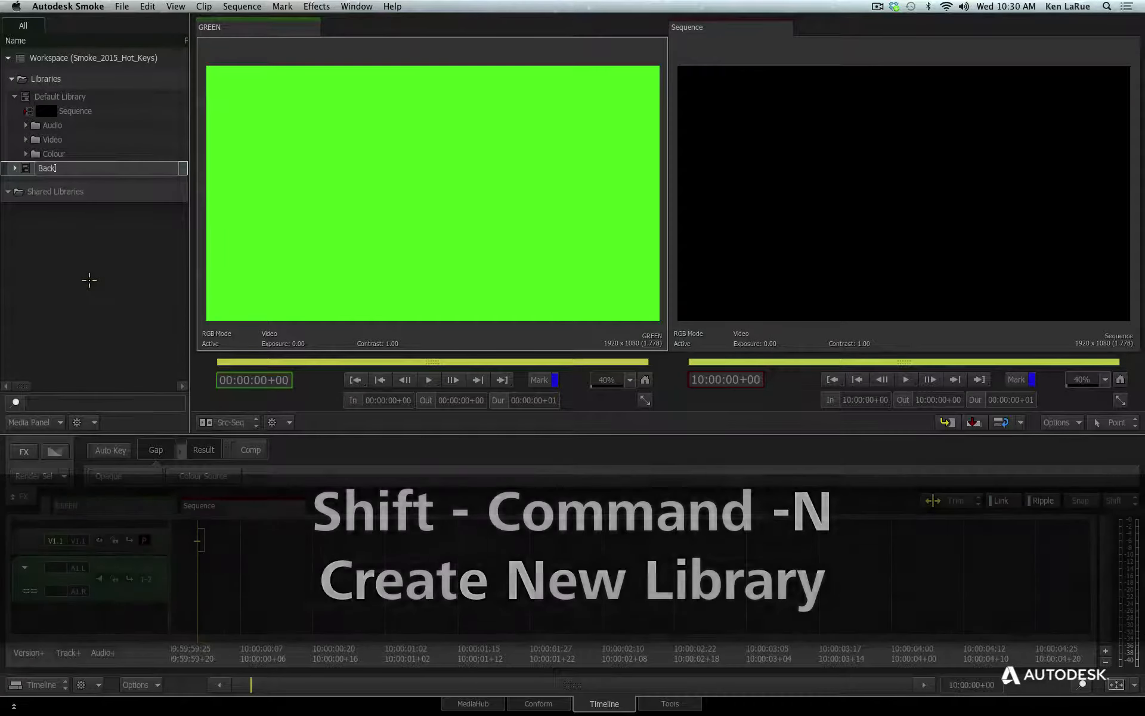
text(Up)
key(Return)
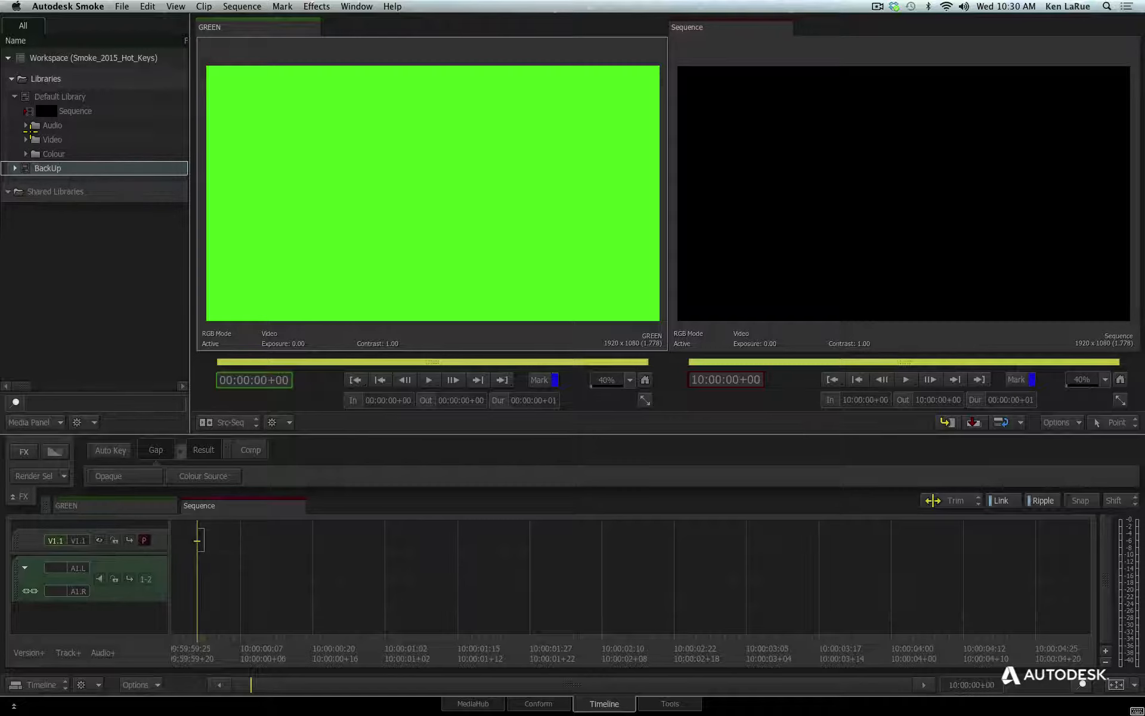
Create a new folder named Sequences in the BackUp library.
key(ctrl+n)
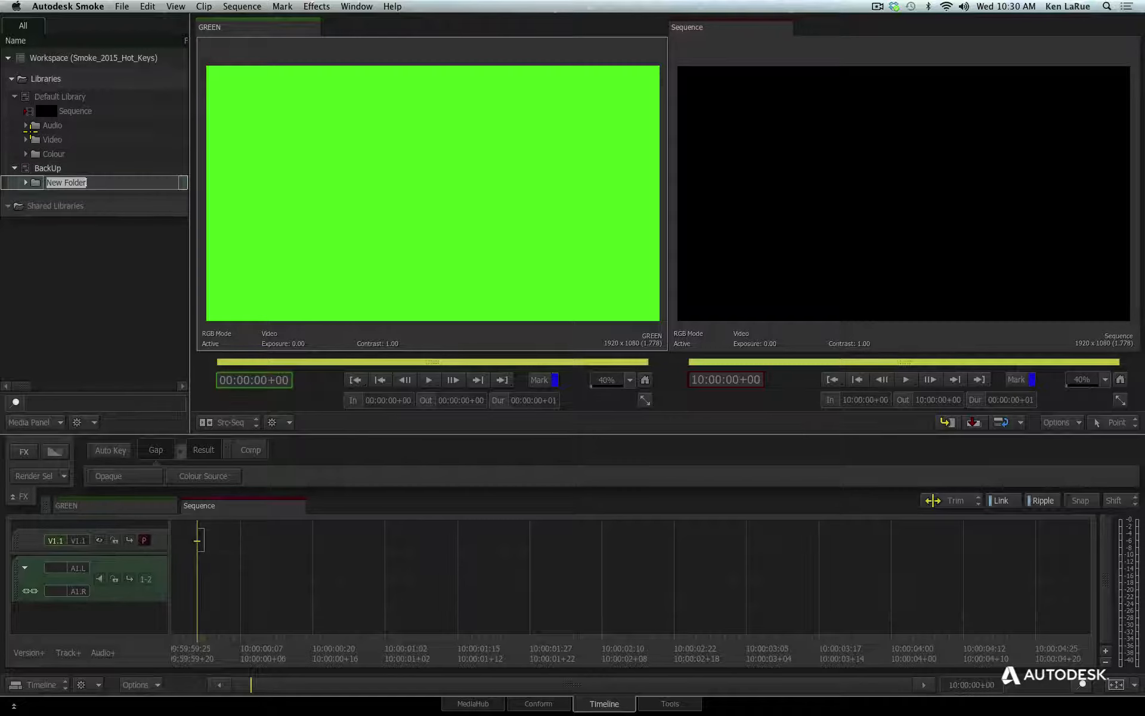
text(Sequences)
key(Return)
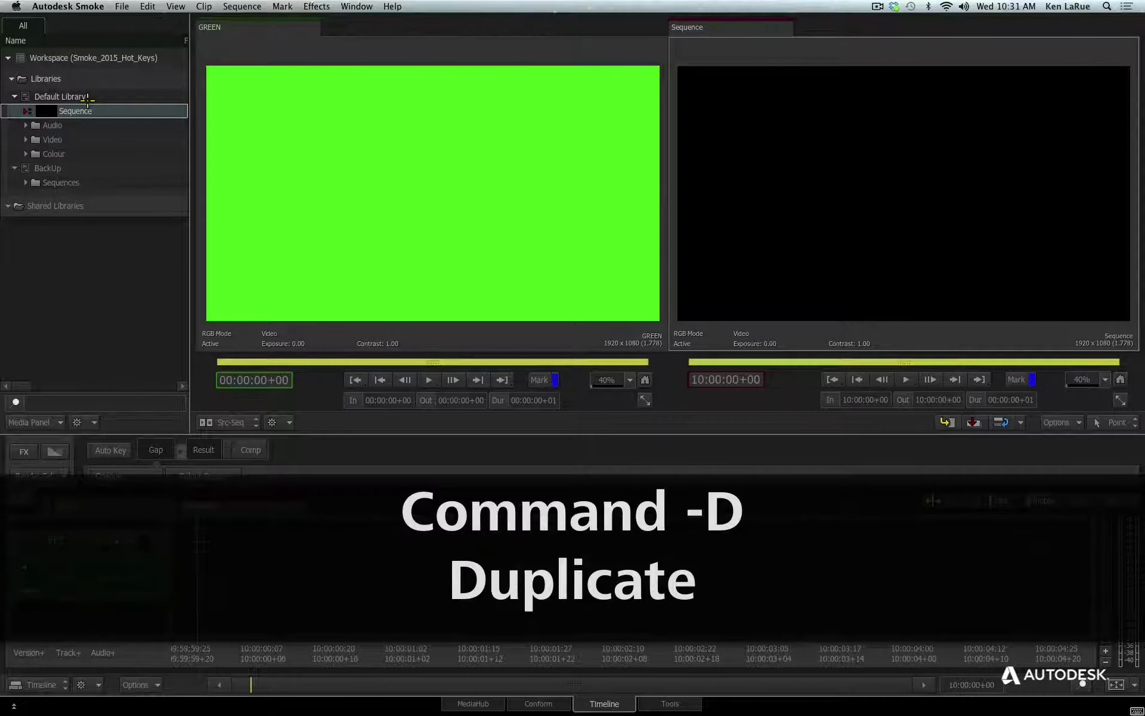
Duplicate the Sequence in the Default Library, move the copy into BackUp's Sequences folder, and expand that folder.
key(super+d)
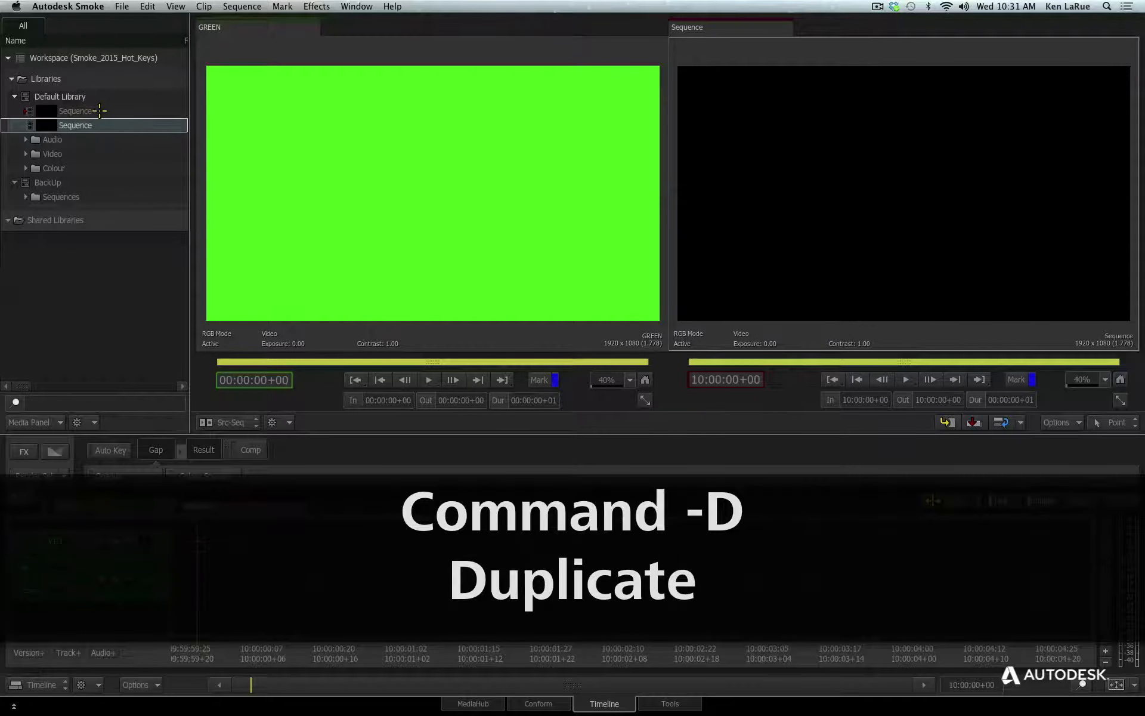
drag(81, 125, 72, 194)
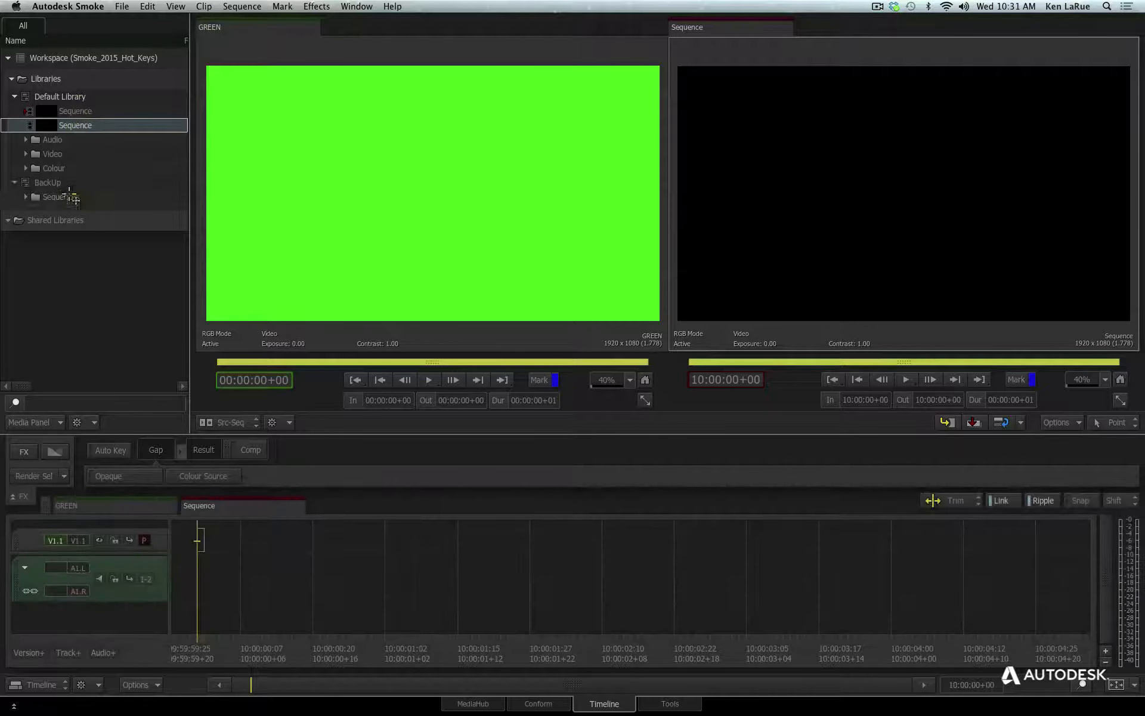
click(26, 182)
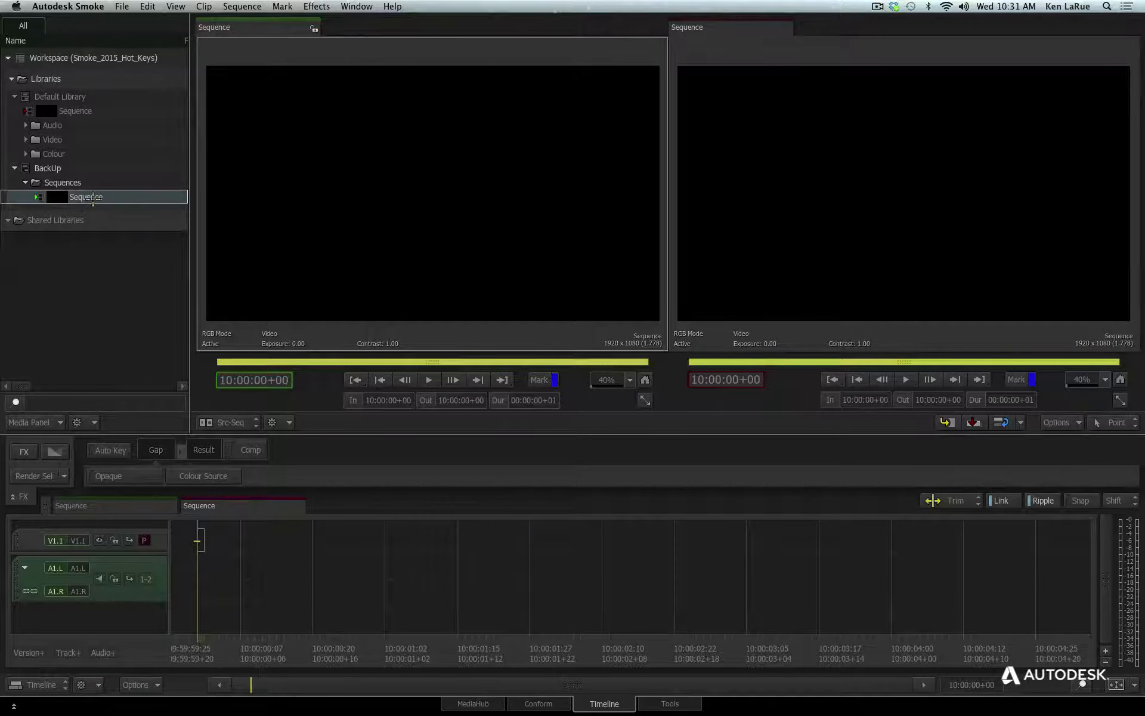
Rename the duplicated sequence in the Sequences folder to 01_Sequence.
key(9)
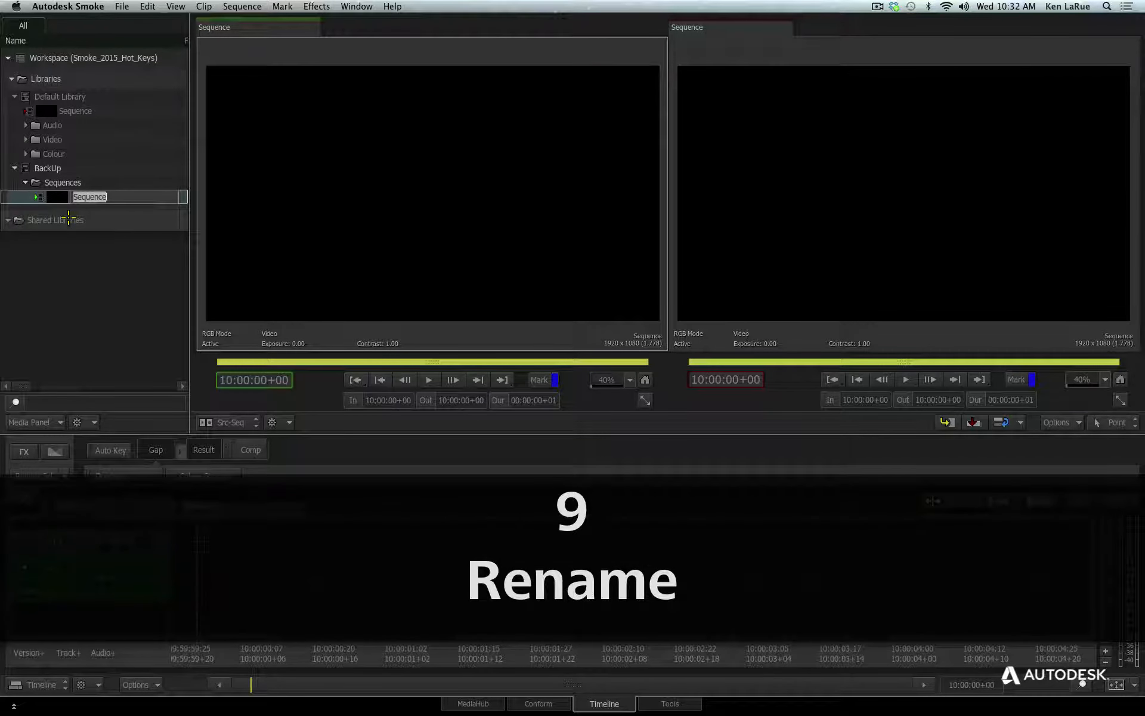
key(Home)
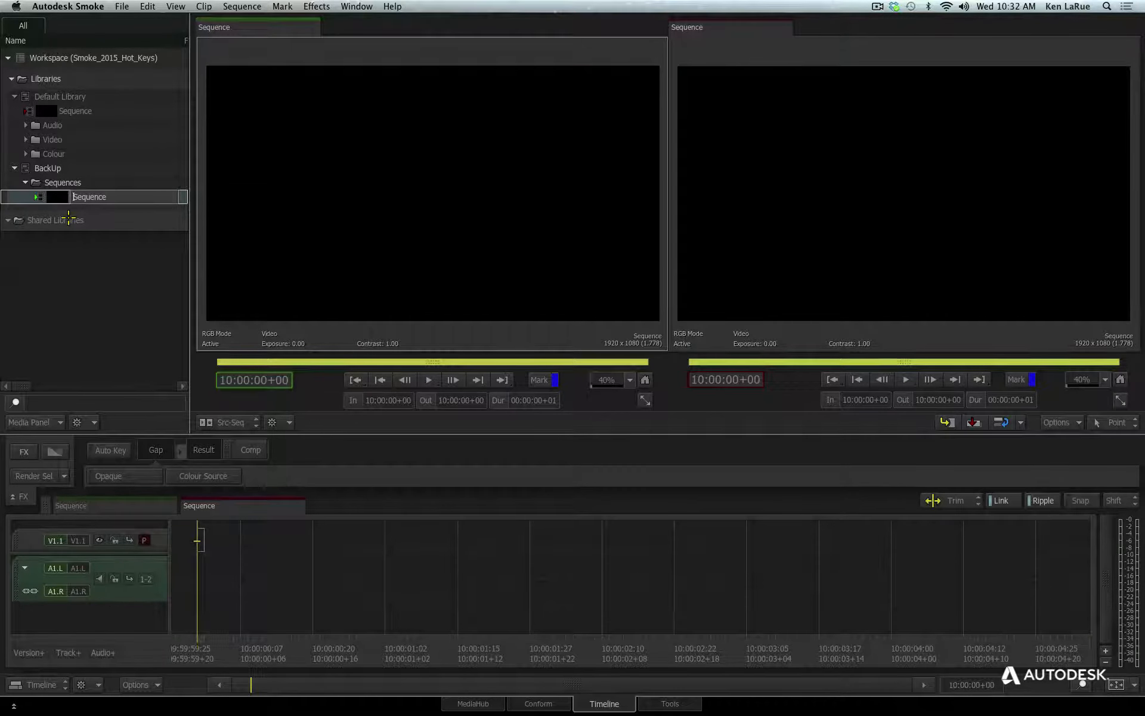
text(01_)
key(Return)
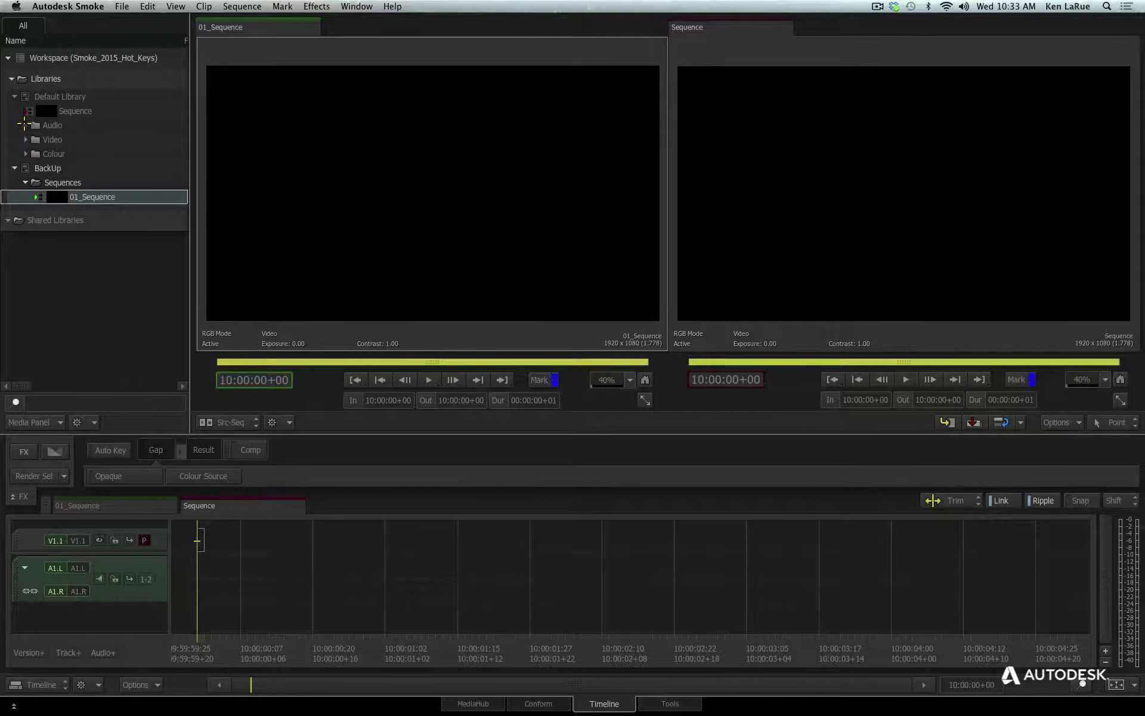
Expand the Audio, Video and Colour folders one by one and collapse them again.
click(25, 124)
click(25, 182)
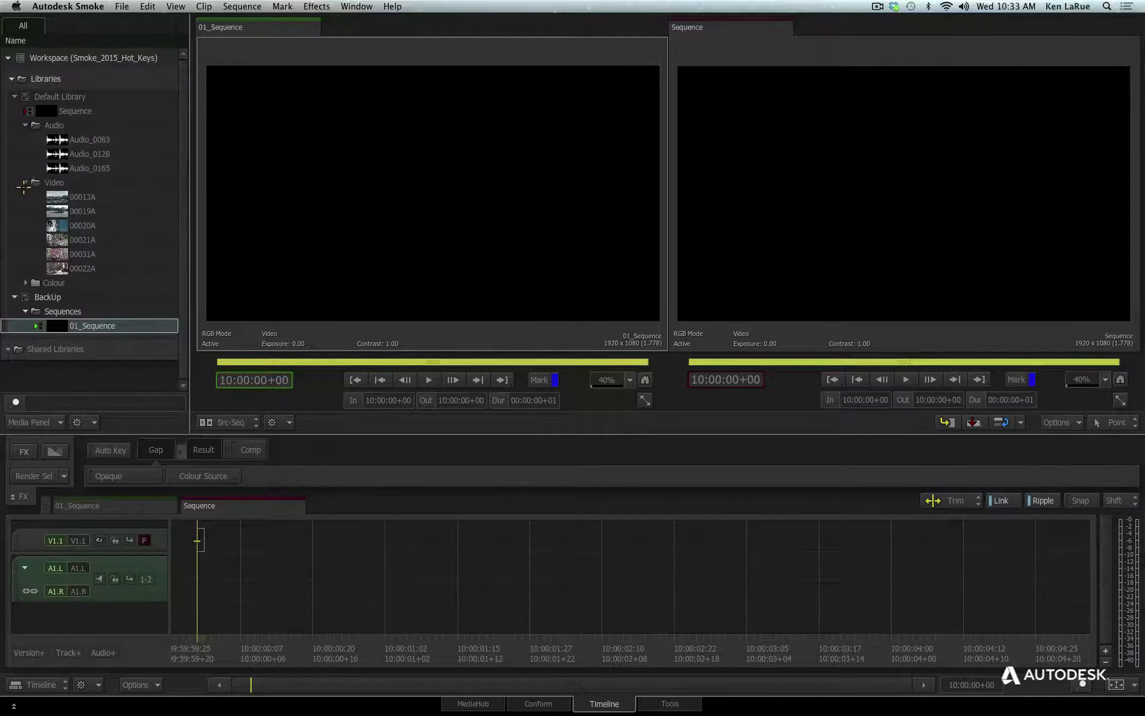
click(23, 282)
click(23, 282)
click(26, 182)
click(26, 125)
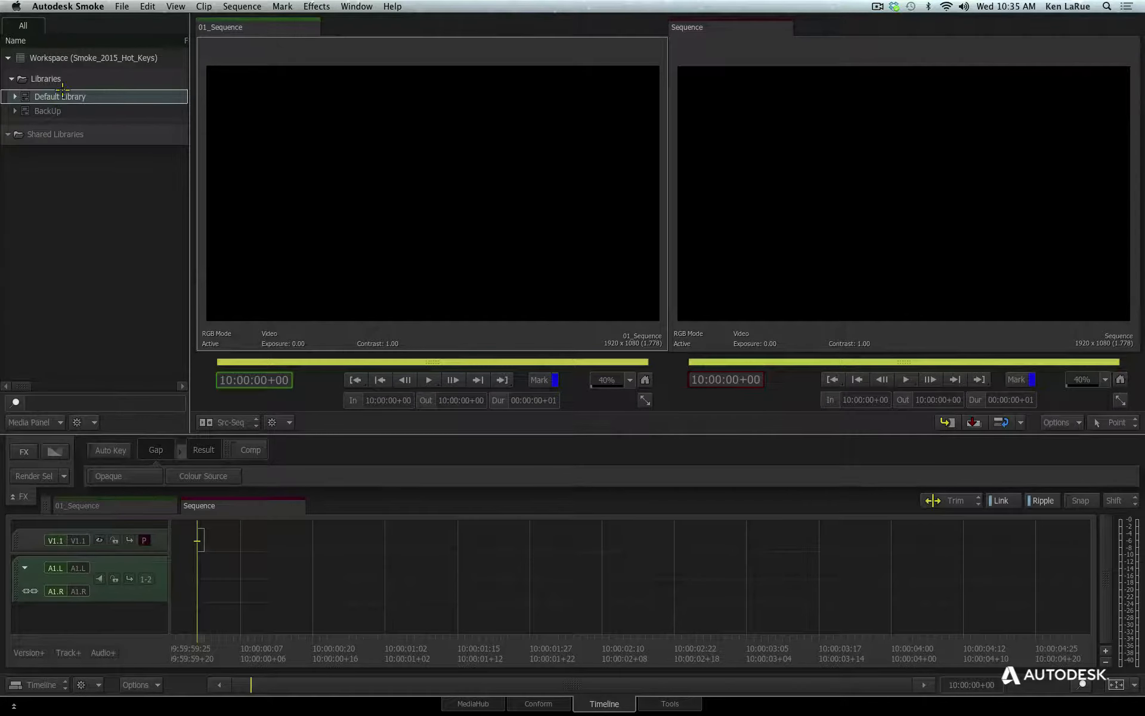
Expand the Default Library together with all its nested folders and look through the full media list down to BackUp.
alt+click(15, 96)
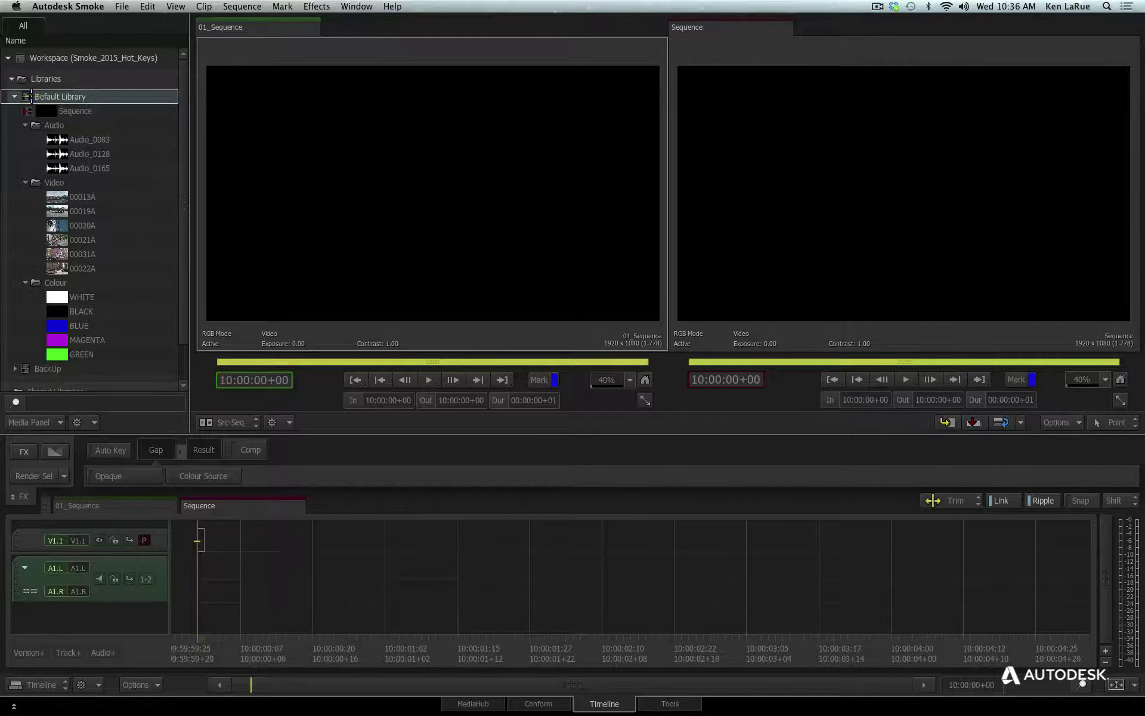
drag(183, 326, 182, 368)
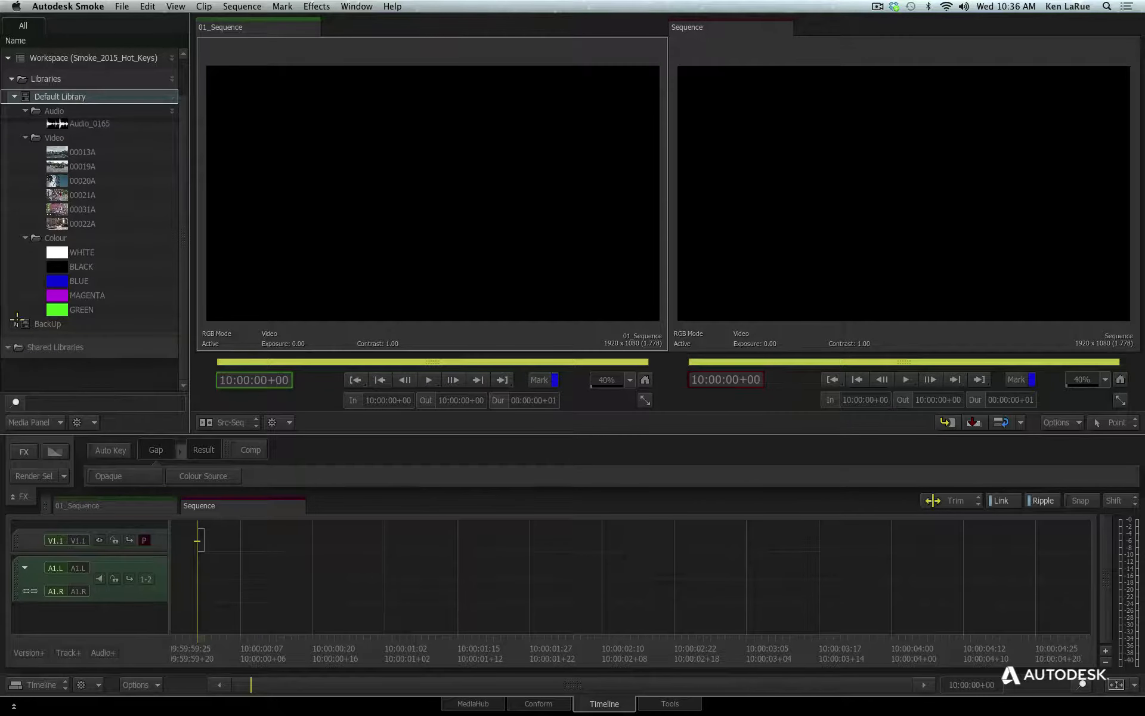
click(16, 323)
click(15, 323)
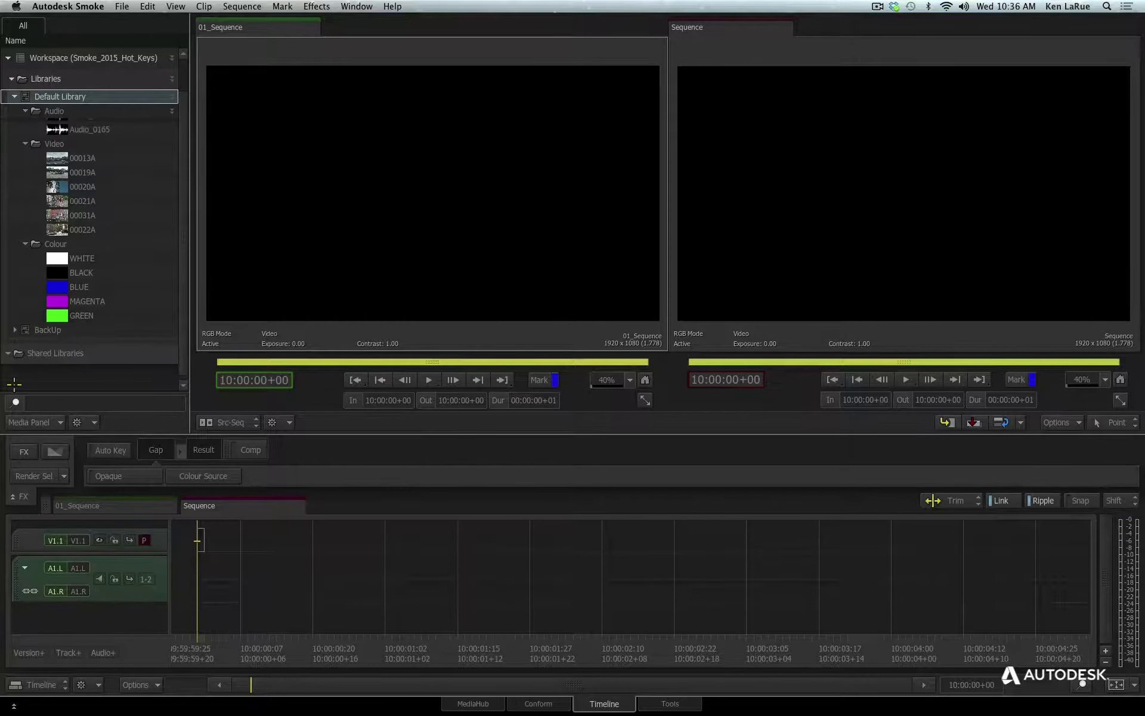
drag(185, 209, 186, 132)
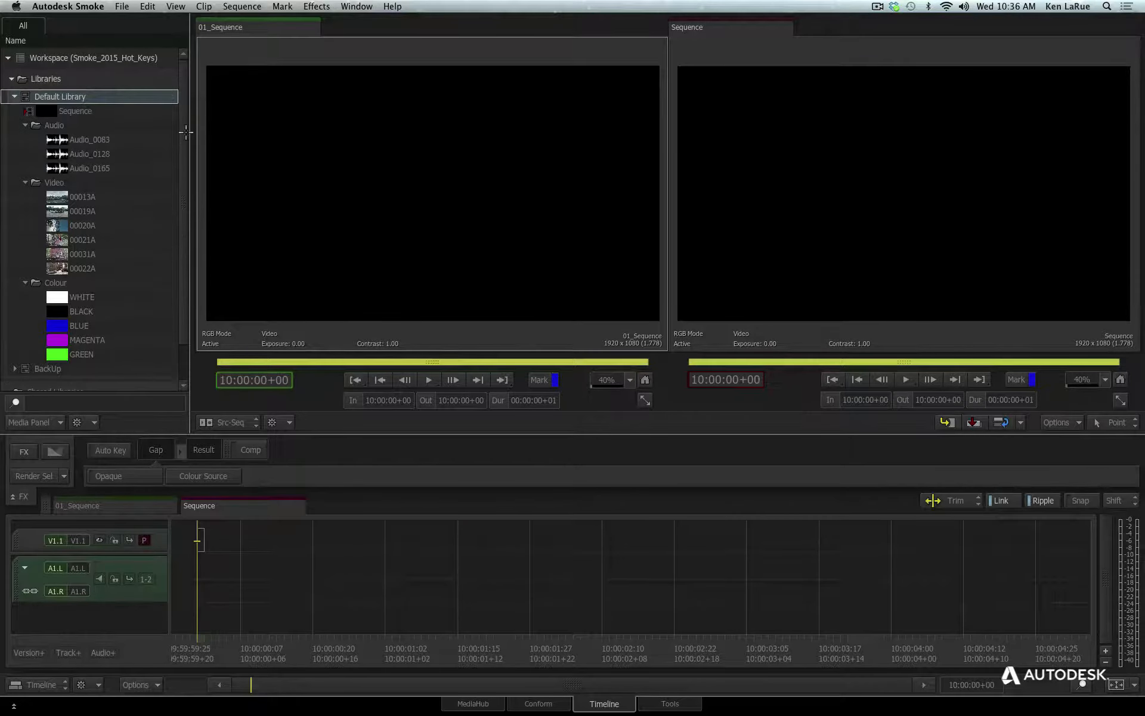
Collapse only the Colour folder, and close and reopen the Default Library to check its folder states.
click(26, 282)
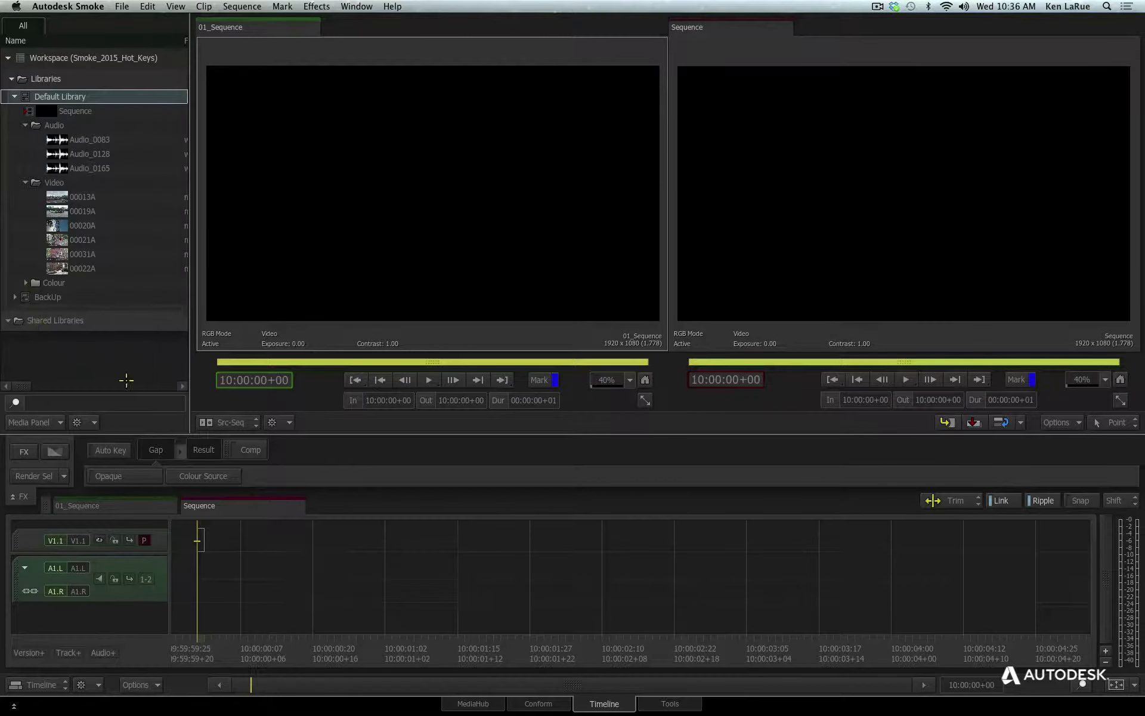
click(14, 96)
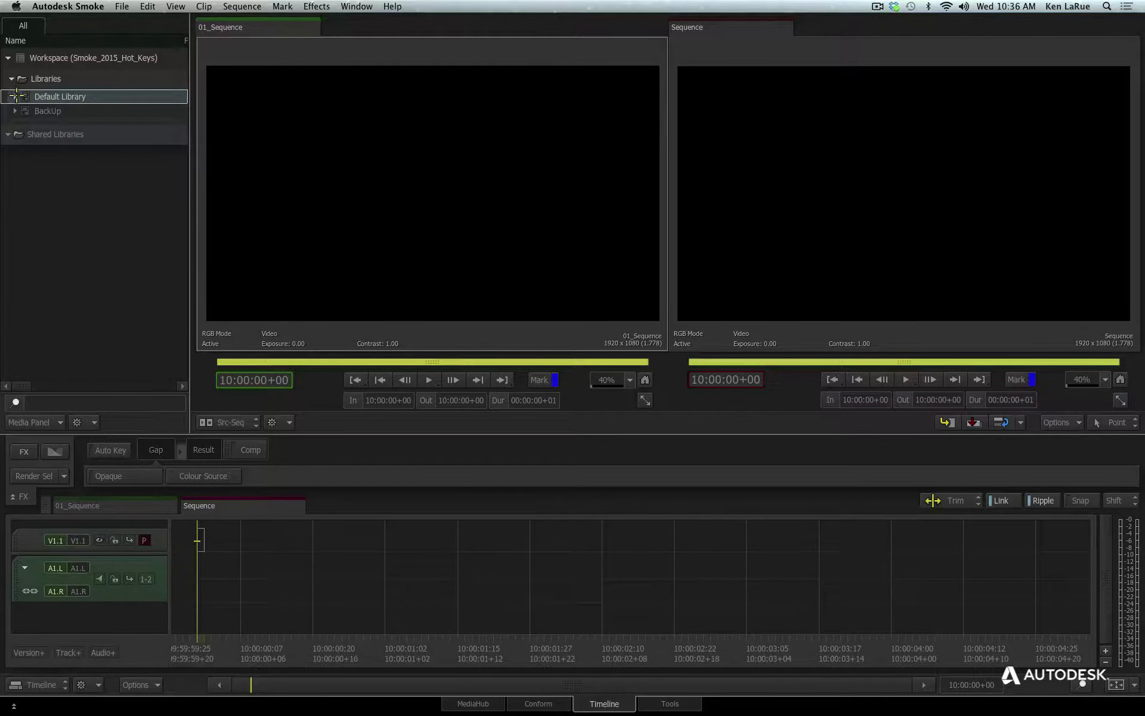
click(14, 96)
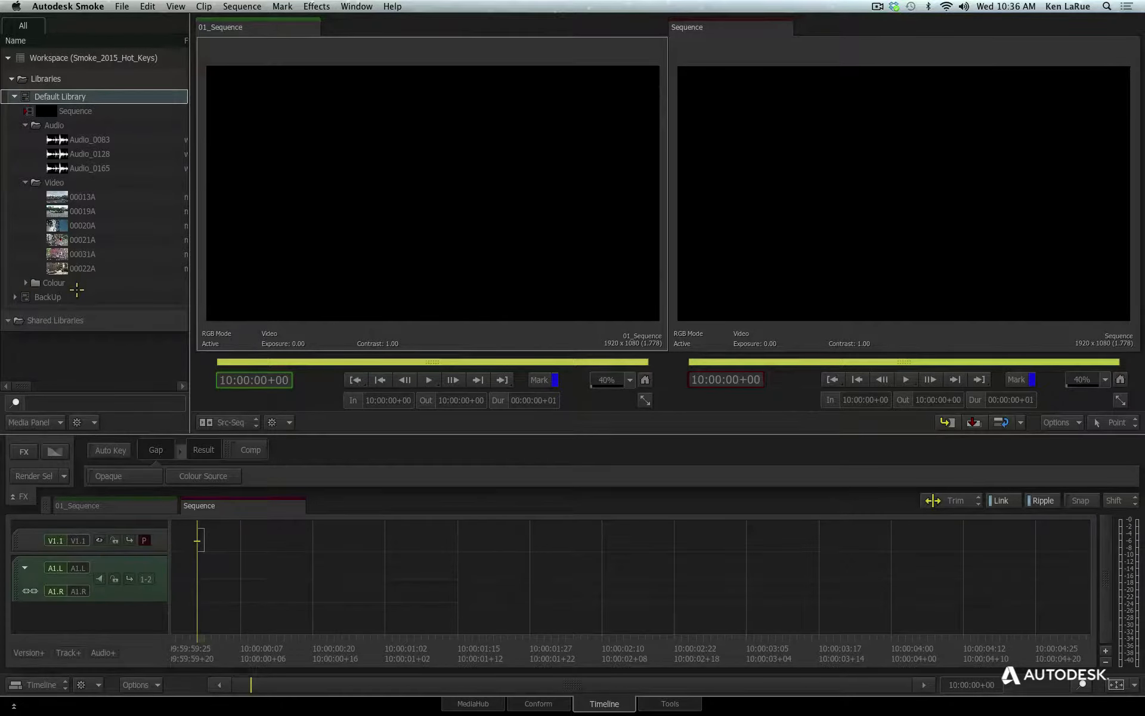
Collapse the Default Library with all its nested folders, and reopen and close the library alone to check its folder states.
alt+click(12, 96)
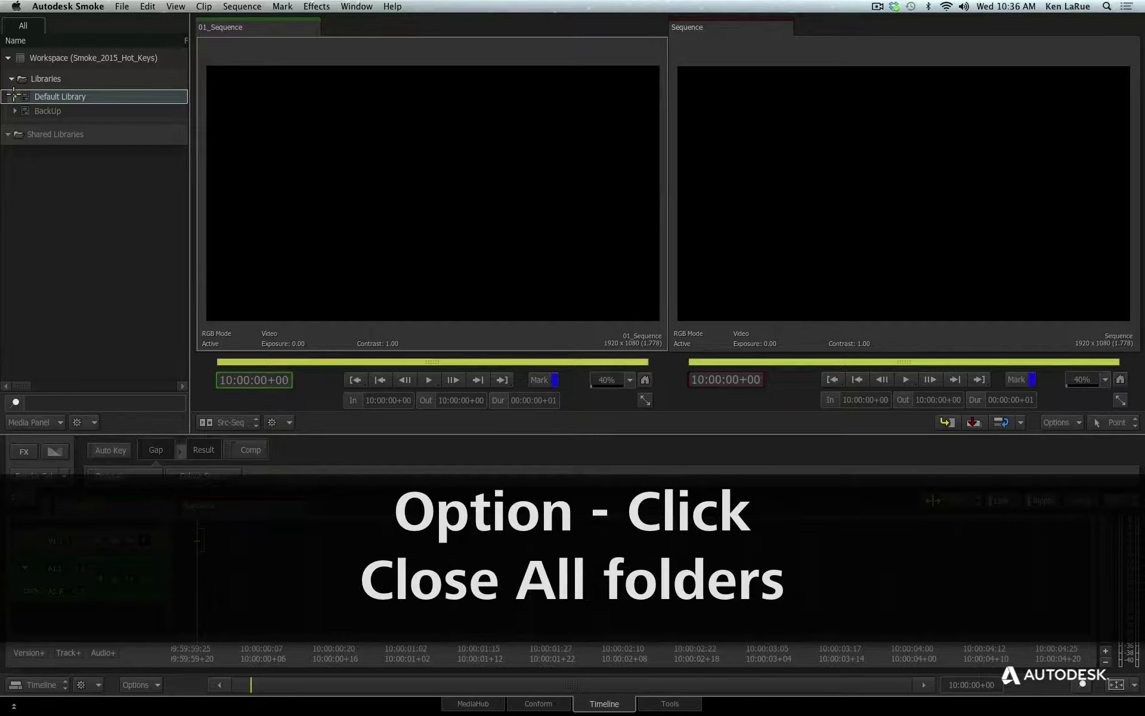
click(14, 96)
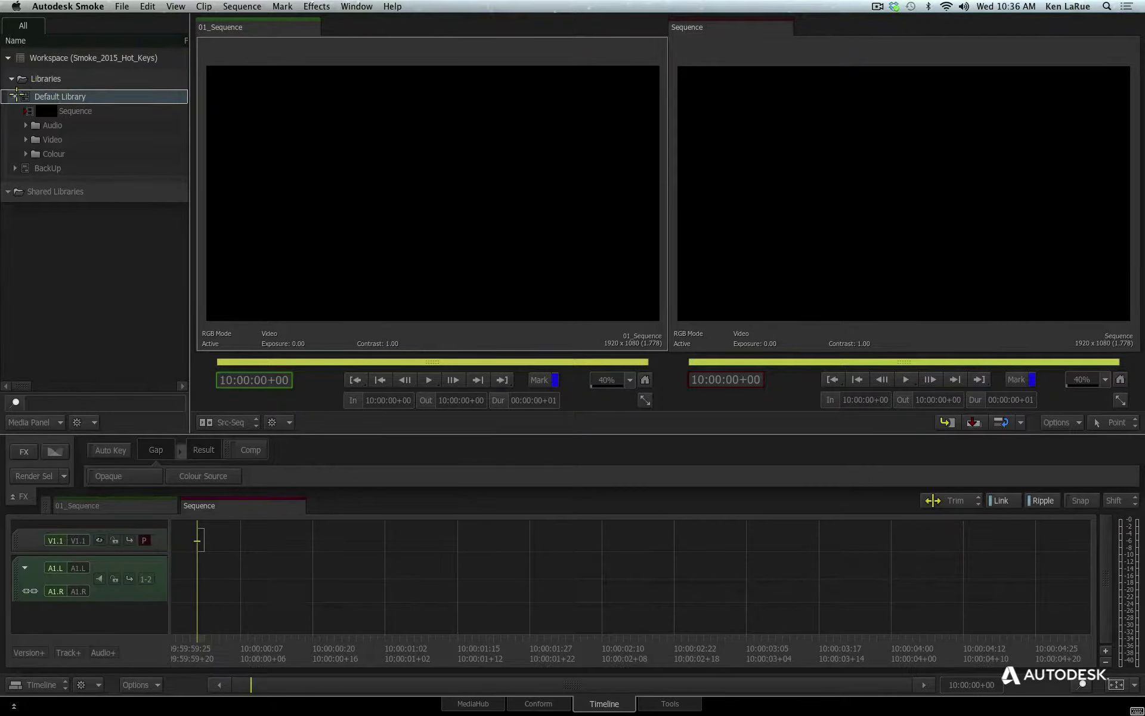
click(14, 96)
Repeatedly expand and collapse the Default Library together with all its nested folders, leaving it collapsed.
alt+click(14, 96)
alt+click(15, 96)
alt+click(14, 96)
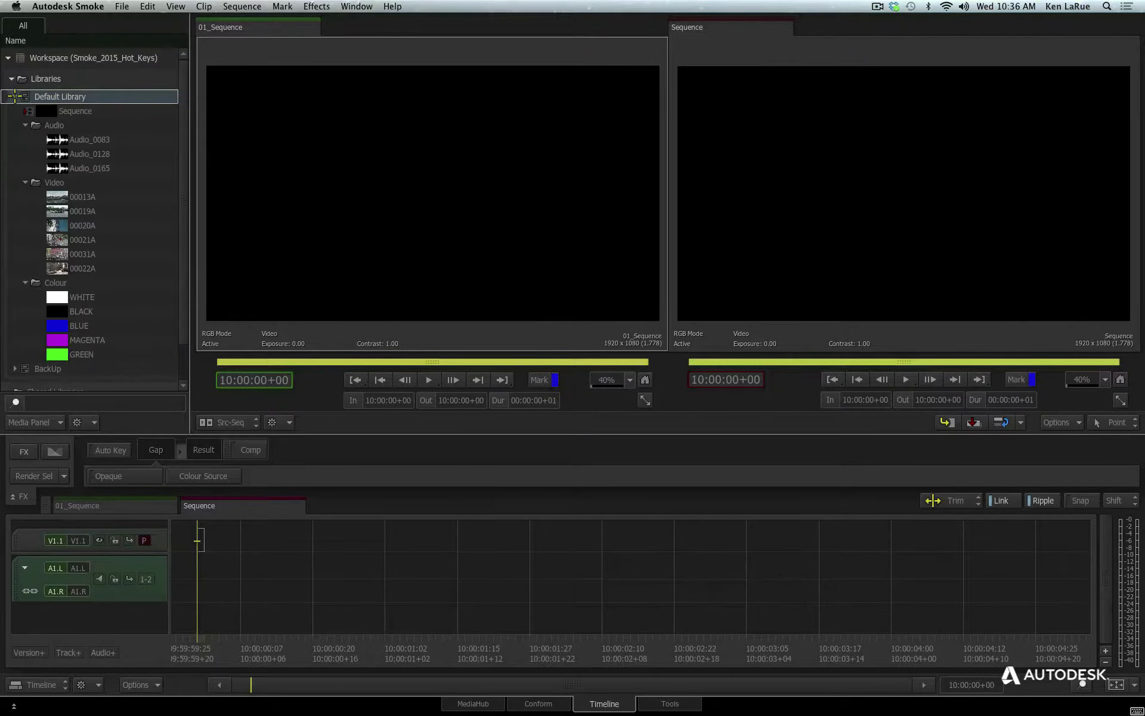
click(15, 96)
alt+click(15, 96)
alt+click(14, 96)
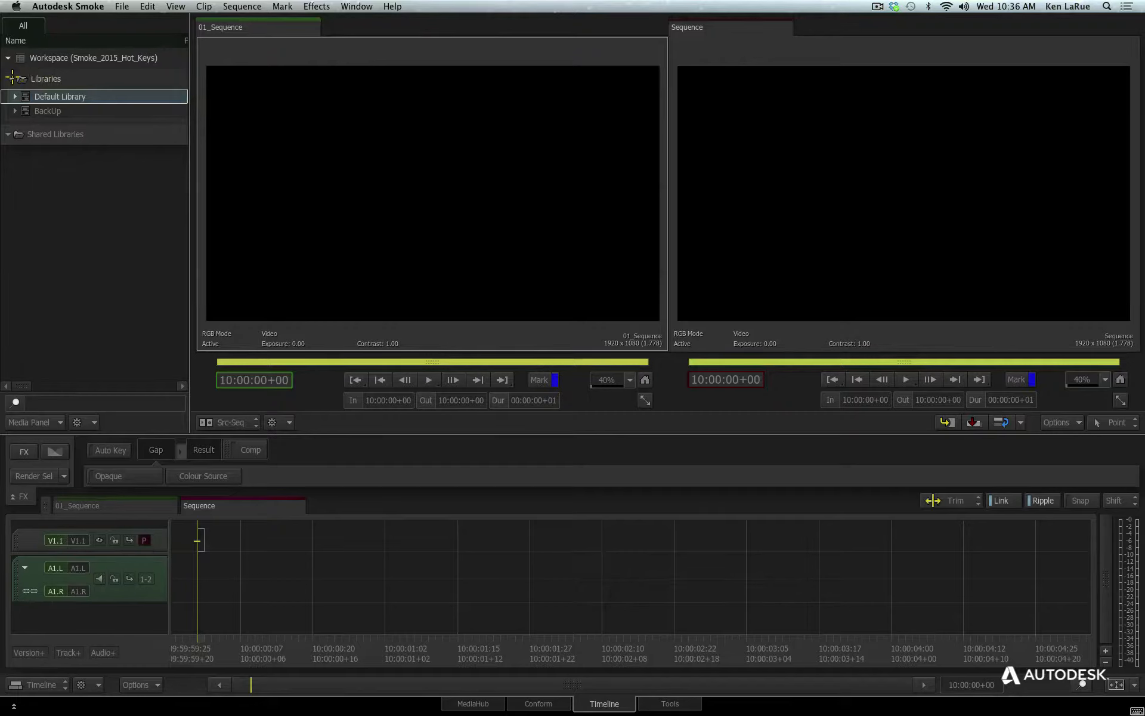
Collapse the Libraries group and expand it with every nested library and folder, down to 01_Sequence in BackUp.
click(11, 76)
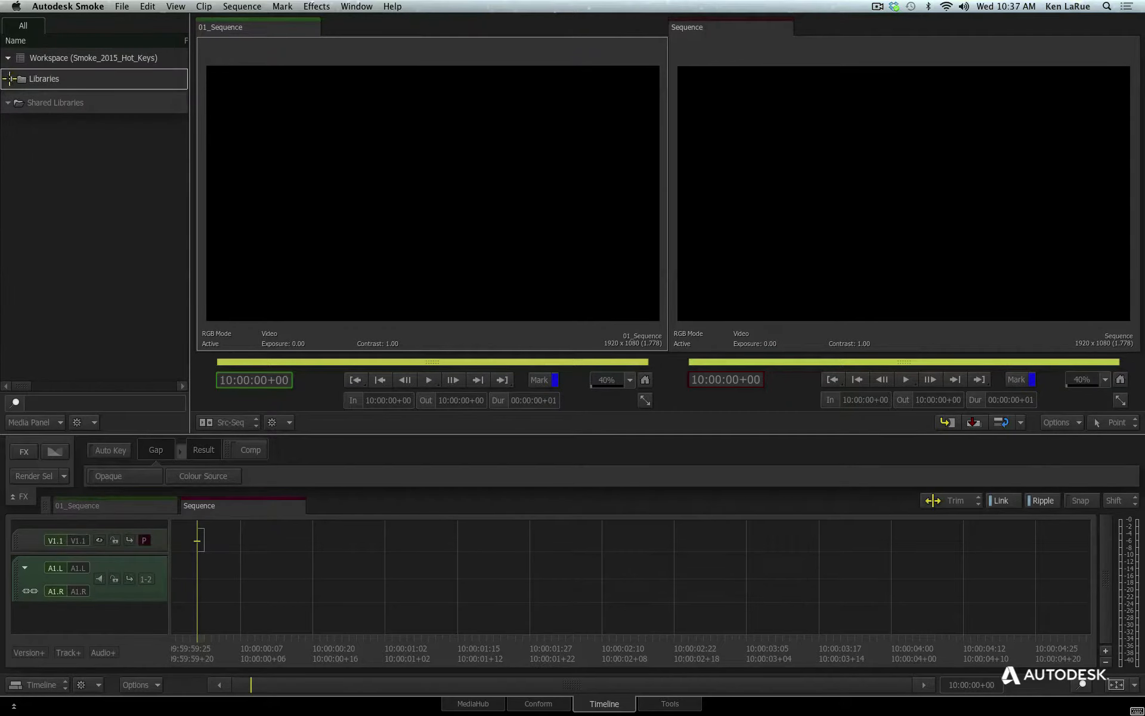
alt+click(10, 77)
scroll(180, 220, down, 5)
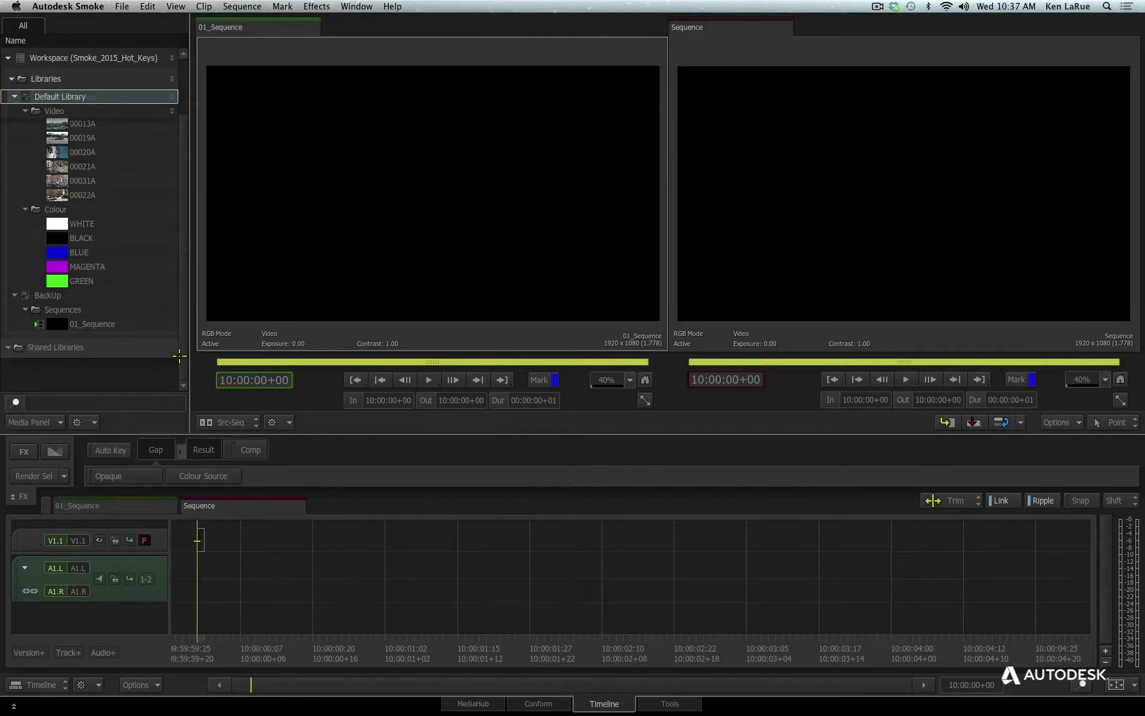
Collapse the BackUp library and load clip 00013A from the Video folder into the source viewer.
click(14, 297)
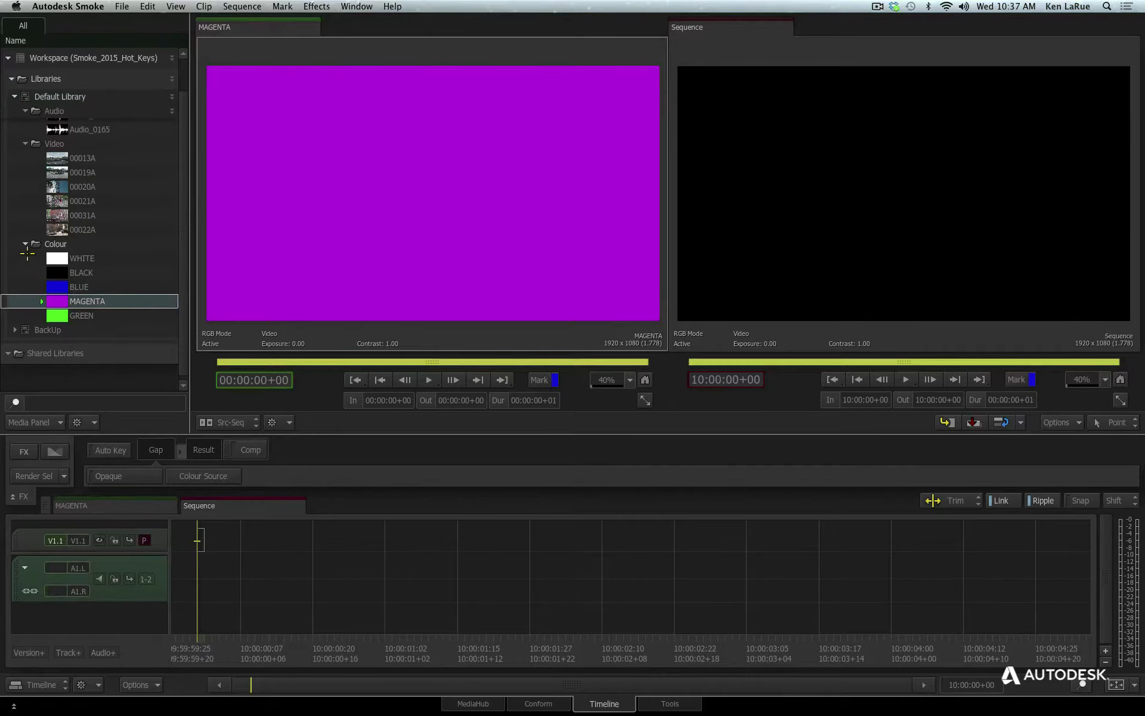
click(76, 156)
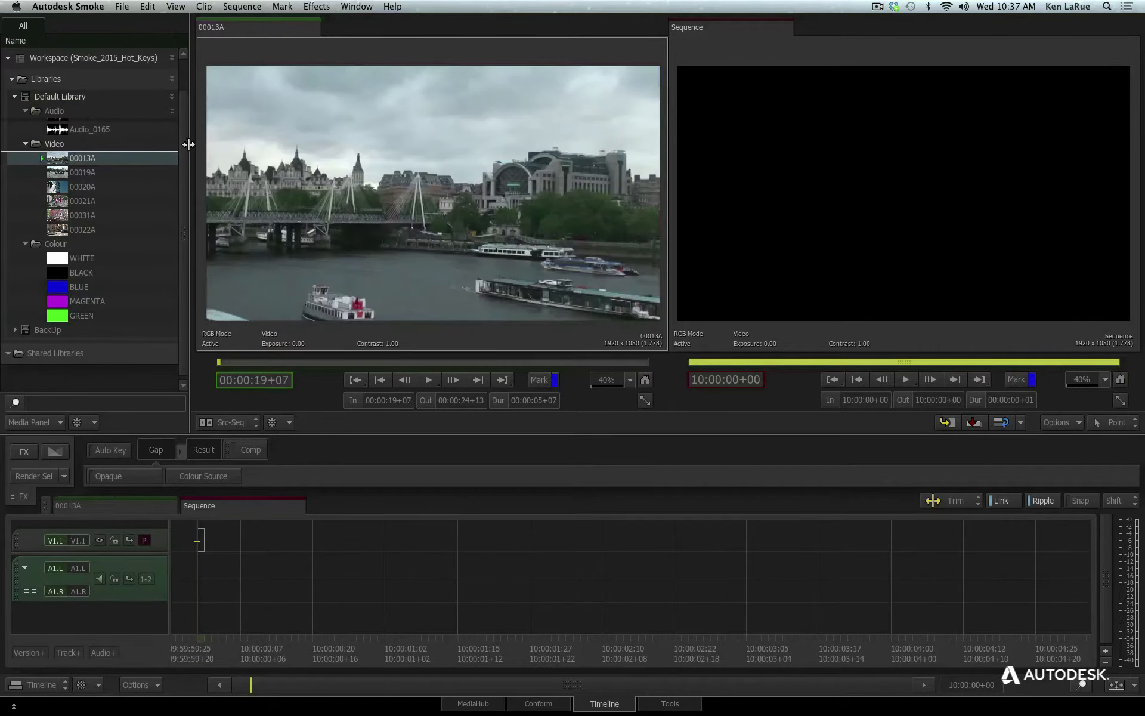